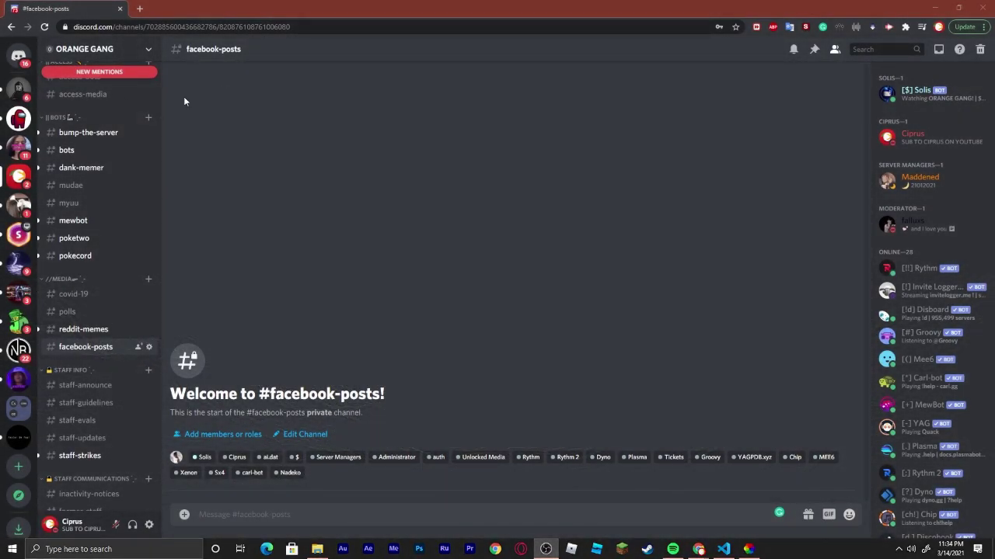
# Step: Create a new webhook in the ORANGE GANG server's integration settings
pyautogui.click(136, 52)
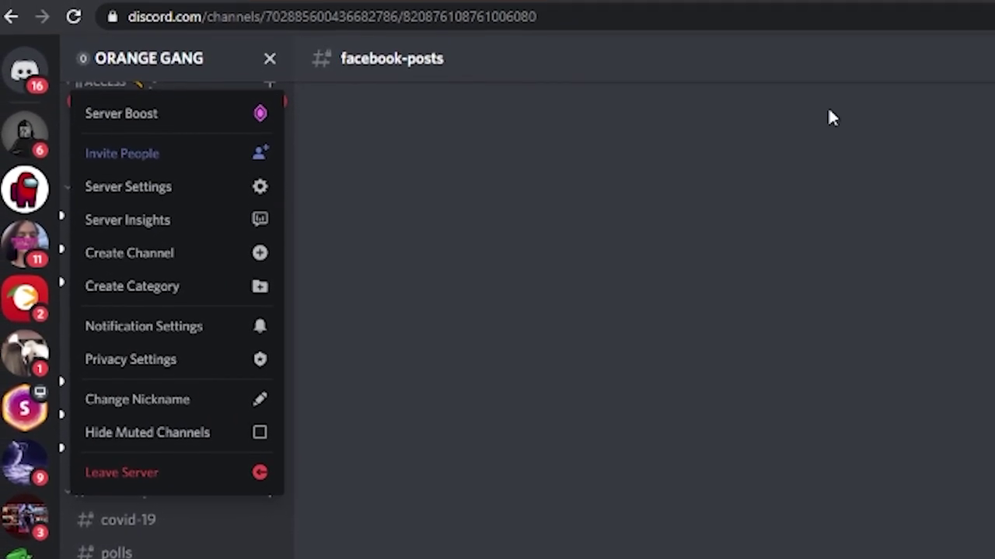
pyautogui.click(144, 186)
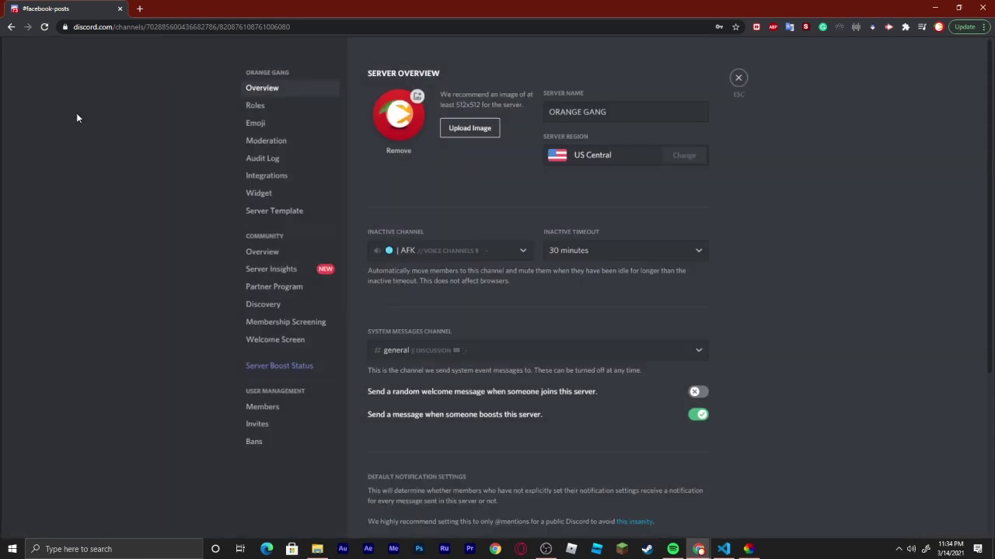
pyautogui.click(280, 174)
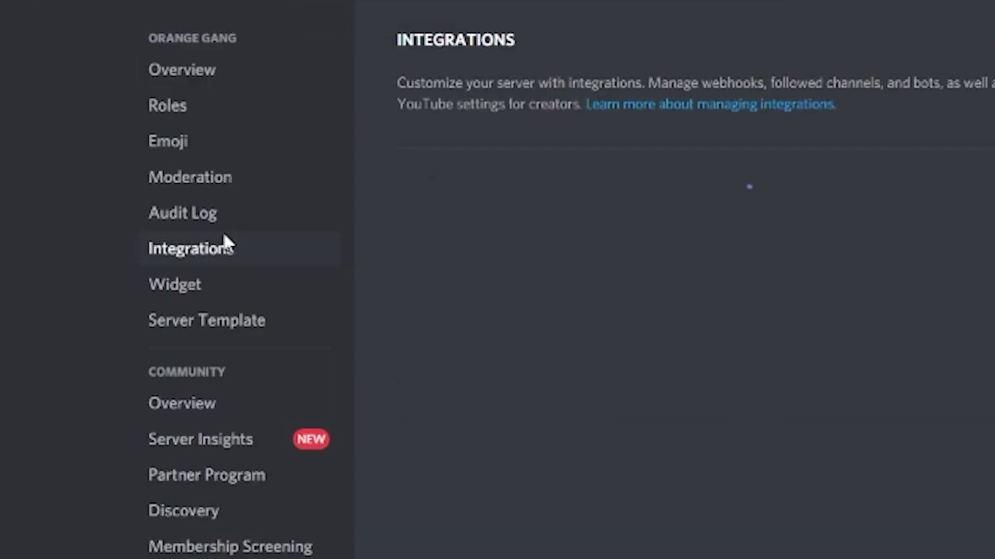
pyautogui.click(626, 232)
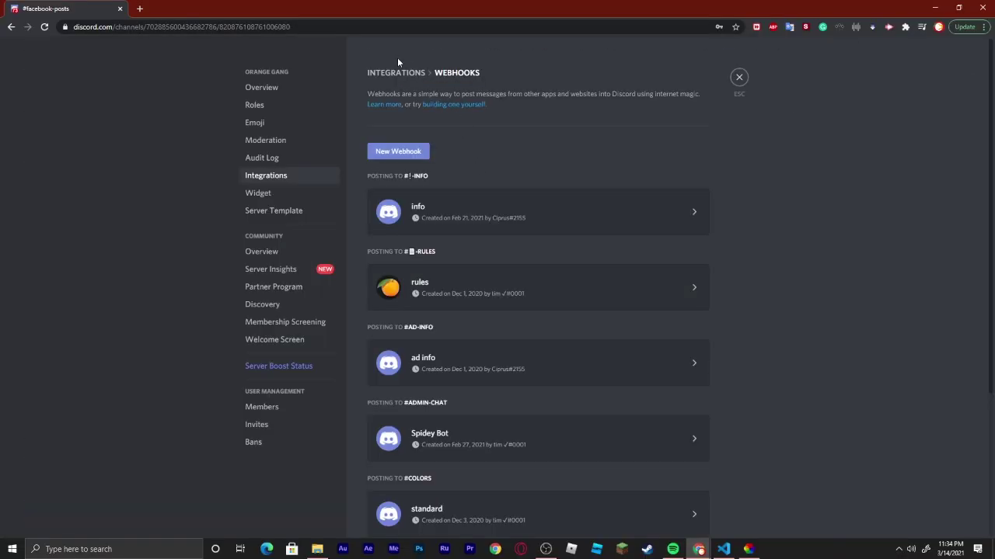
pyautogui.click(402, 152)
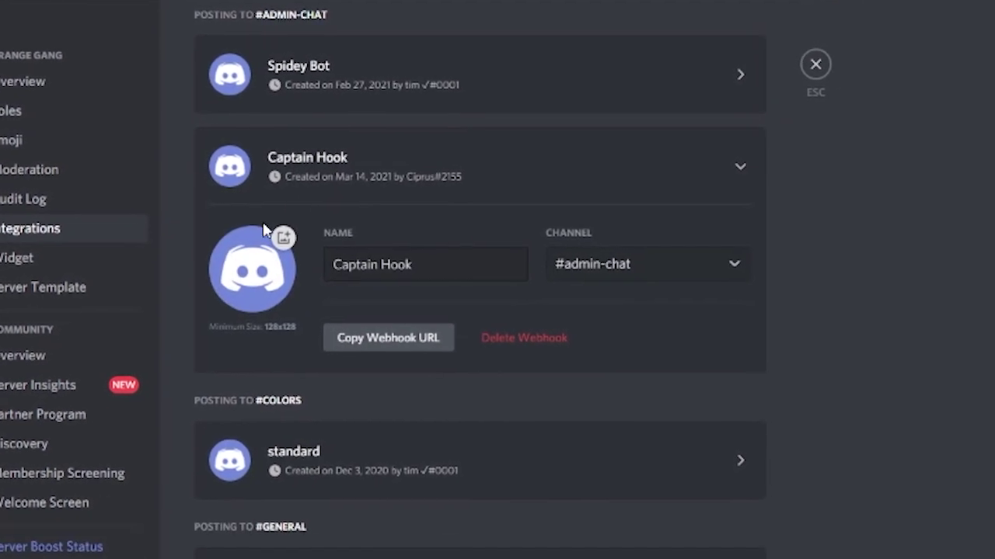
# Step: Set the new webhook's channel to #facebook-posts and save the change
pyautogui.press('Tab')
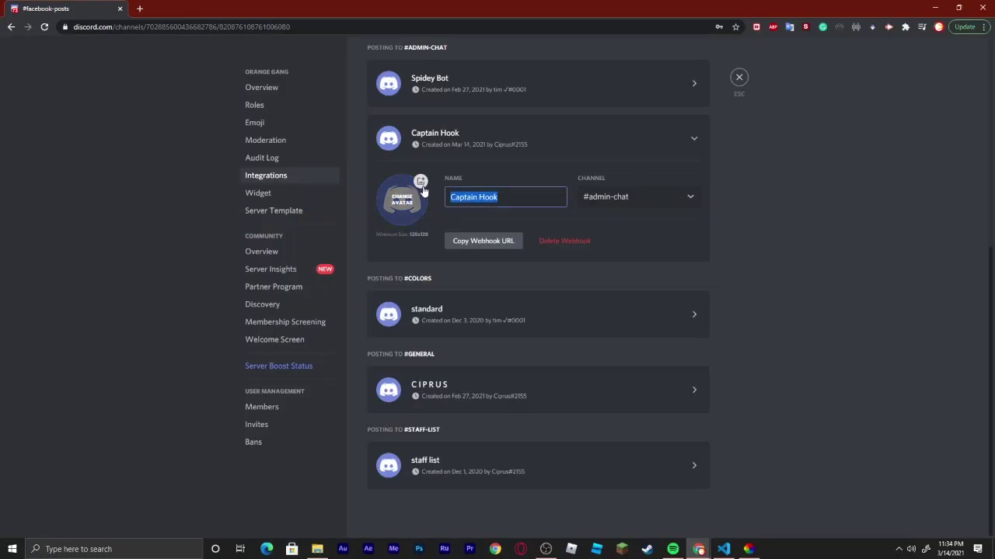
pyautogui.click(619, 196)
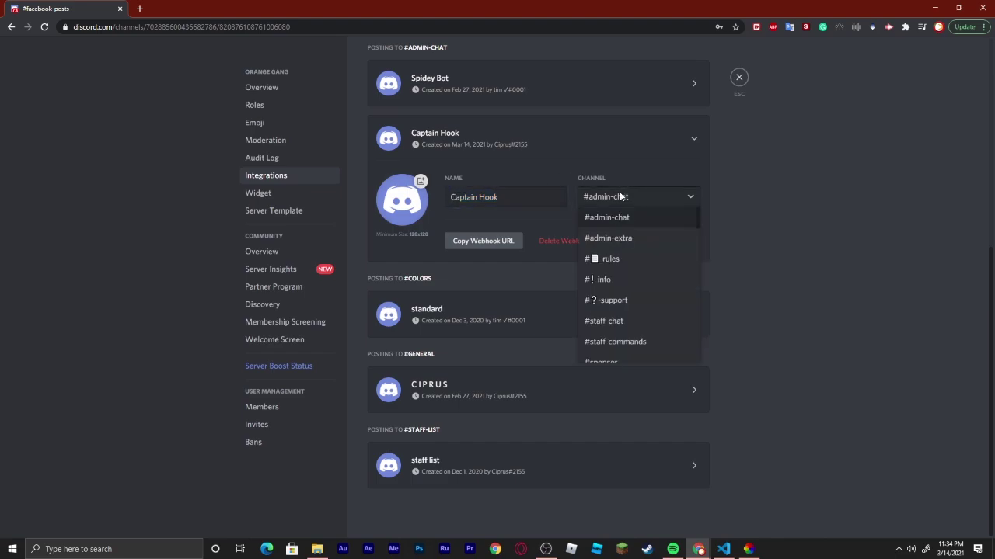
pyautogui.scroll(-10, 634, 280)
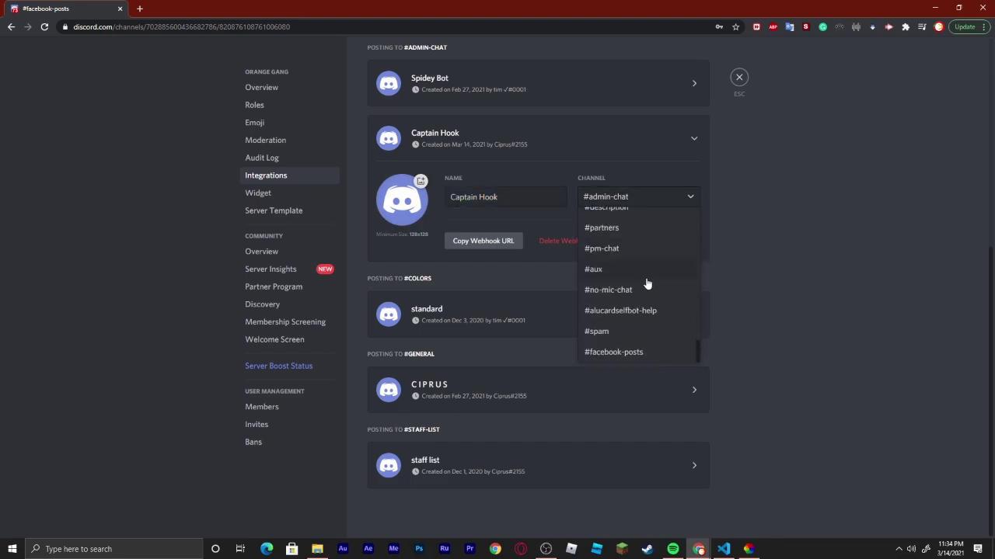
pyautogui.click(610, 351)
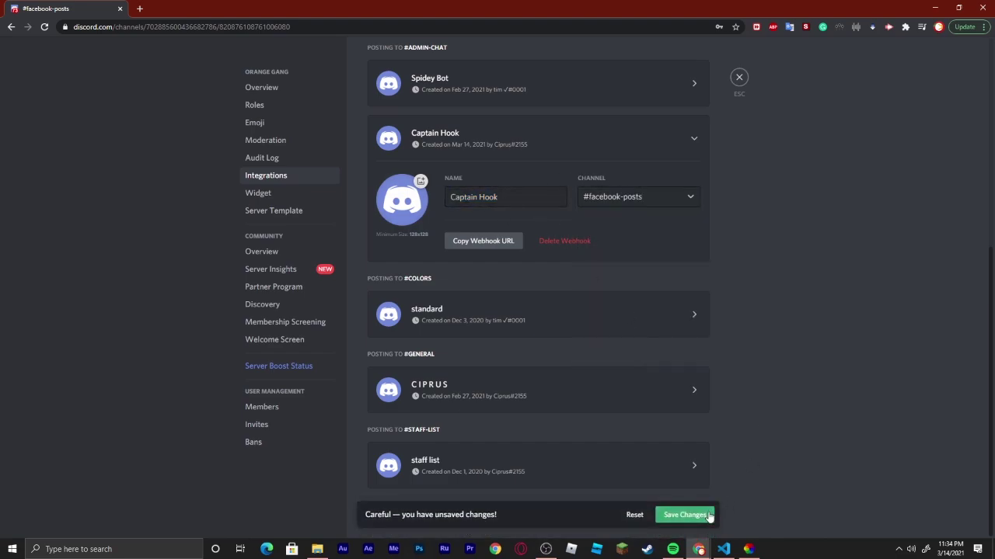
pyautogui.click(686, 502)
# Step: Rename the webhook as Facebook, save the change and copy its webhook URL
pyautogui.moveTo(501, 293); pyautogui.dragTo(368, 294)
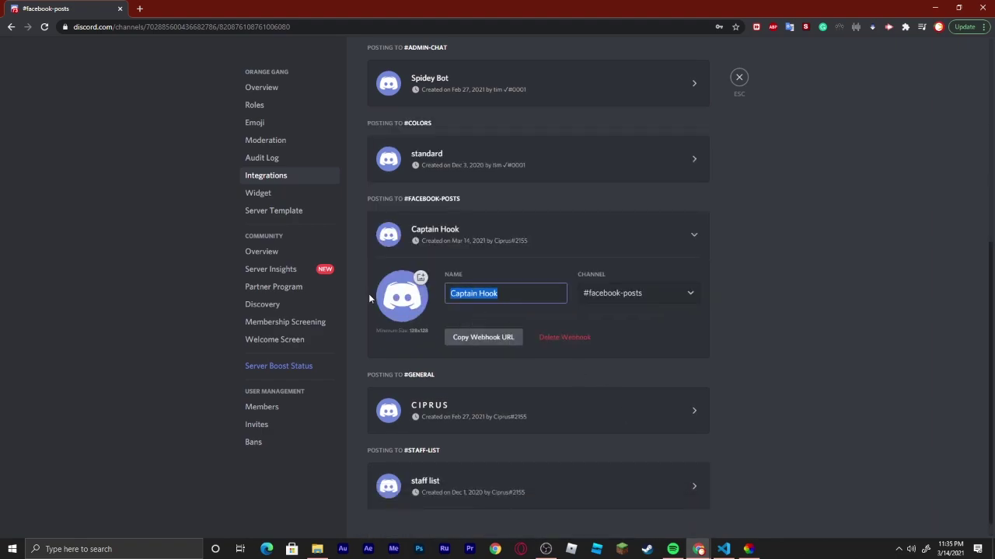
pyautogui.write('d')
pyautogui.press('BackSpace')
pyautogui.write('fAC')
pyautogui.press('BackSpace')
pyautogui.press('BackSpace')
pyautogui.press('BackSpace')
pyautogui.write('Facebook')
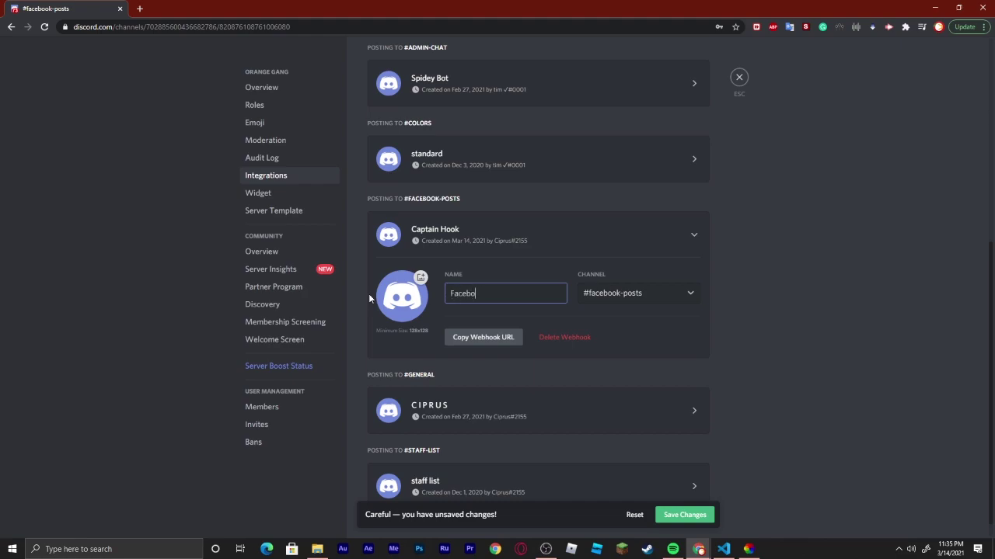
pyautogui.click(684, 515)
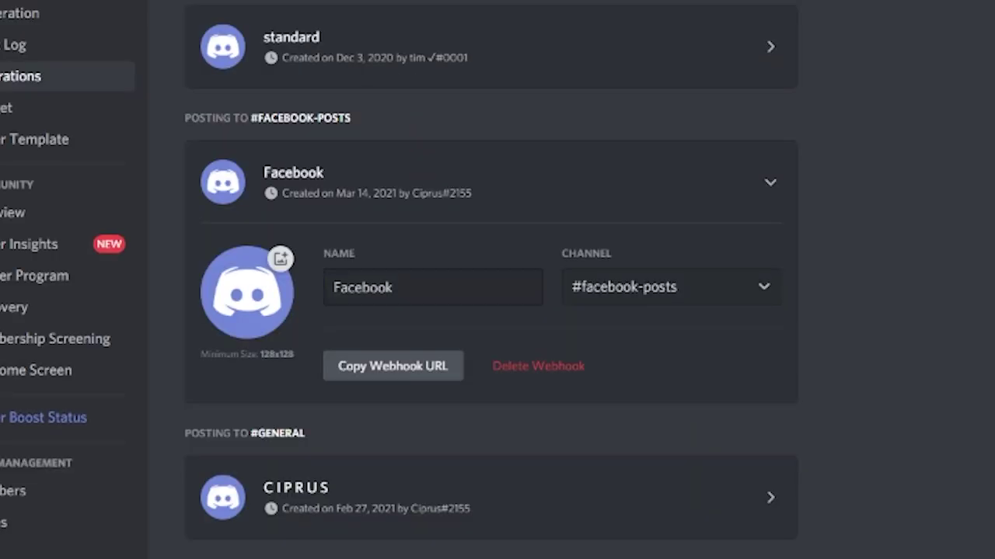
pyautogui.click(397, 366)
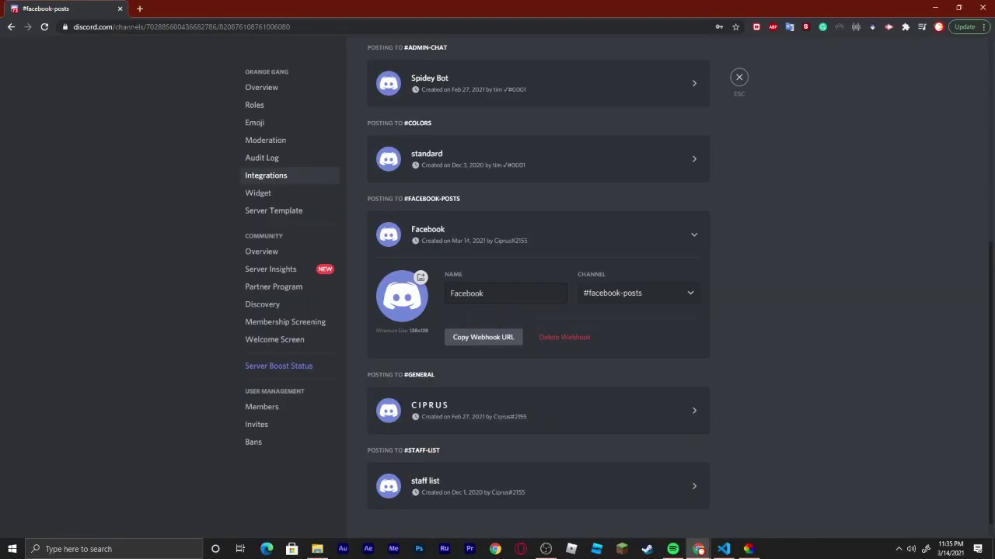
# Step: Find IFTTT in a new browser tab and open its home page
pyautogui.click(142, 8)
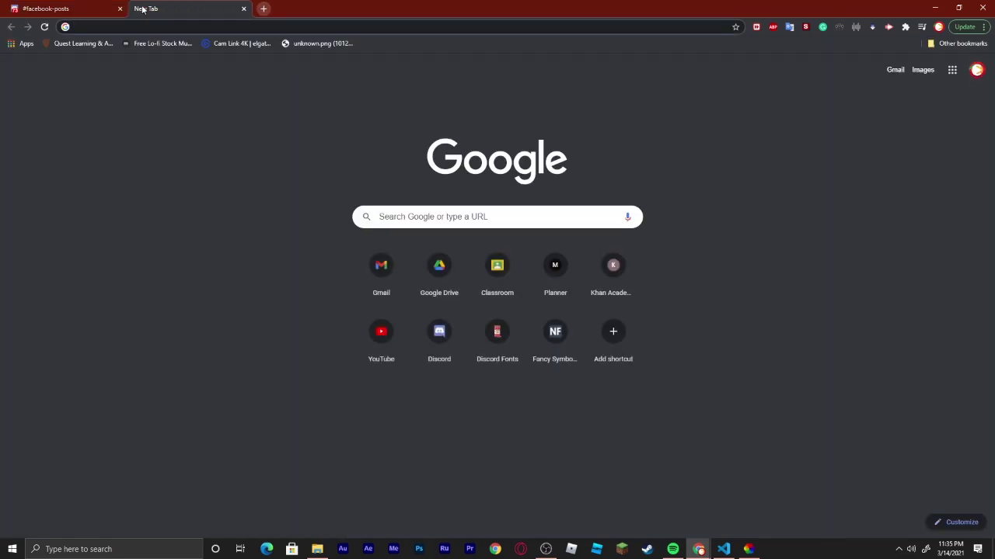
pyautogui.write('ifttt')
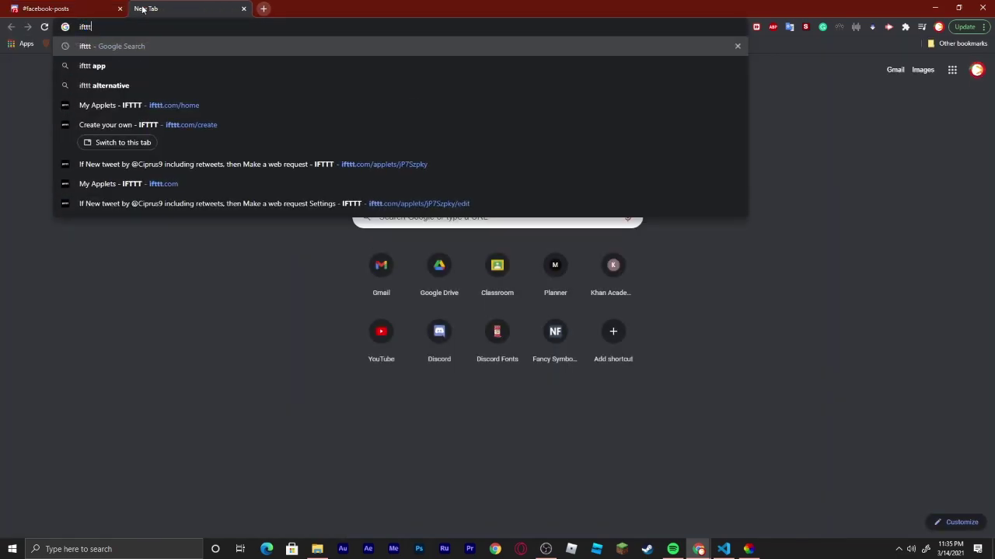
pyautogui.press('Return')
pyautogui.click(163, 183)
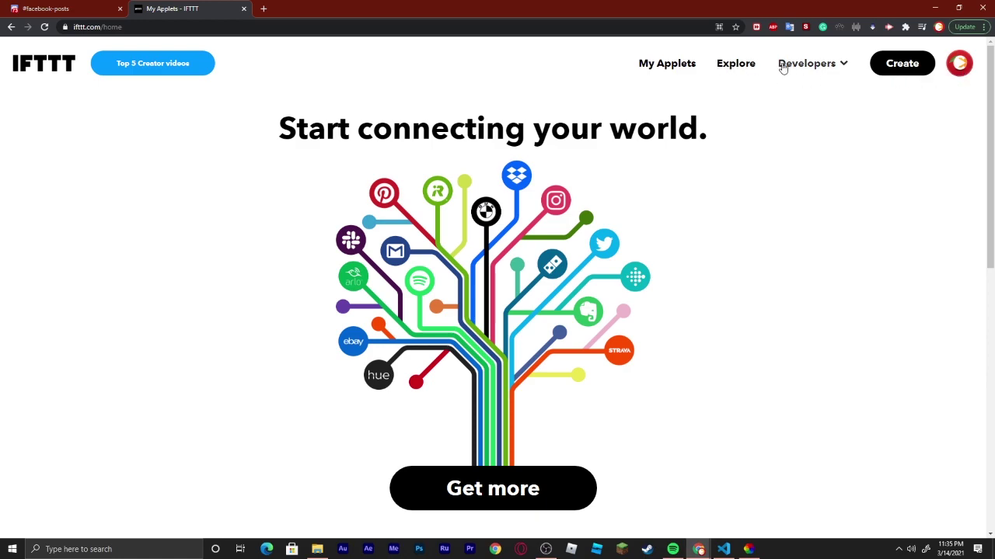
pyautogui.click(958, 63)
pyautogui.click(835, 109)
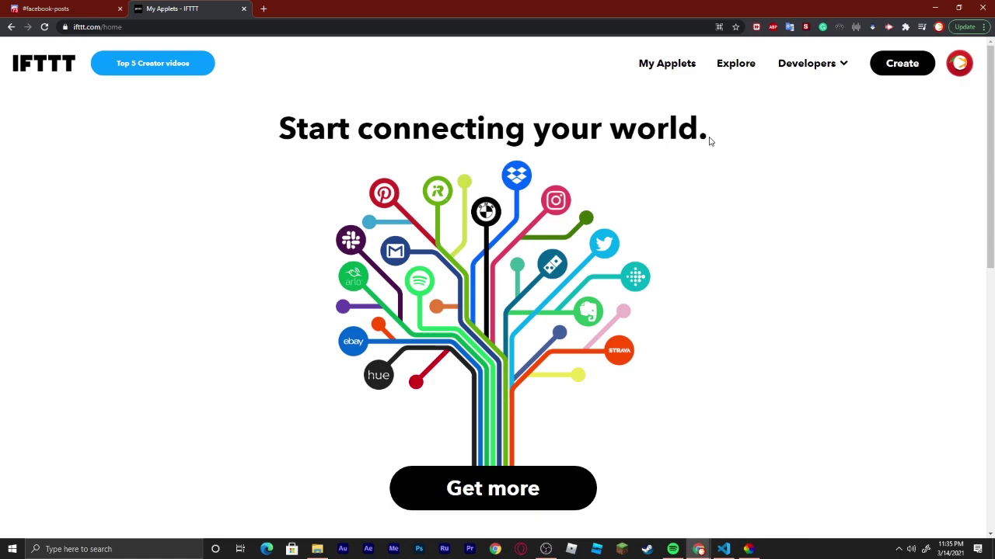
pyautogui.click(655, 66)
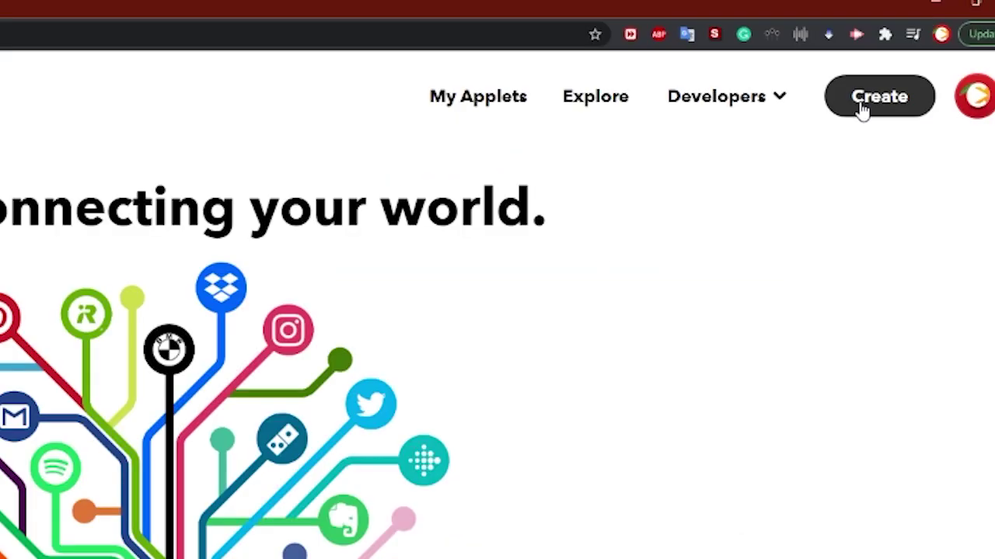
# Step: Start a new applet and set its If This trigger to Facebook's "New photo post by you"
pyautogui.click(863, 111)
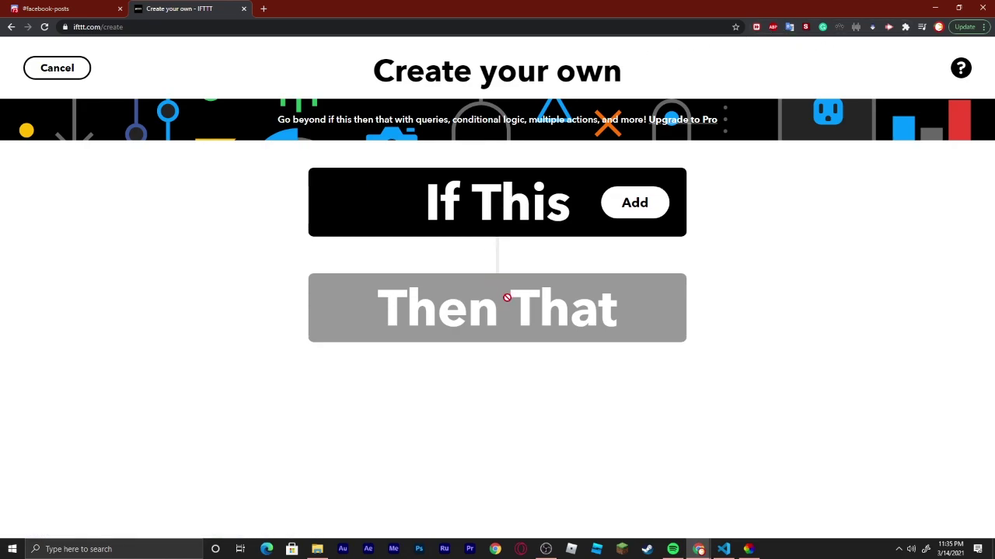
pyautogui.click(542, 211)
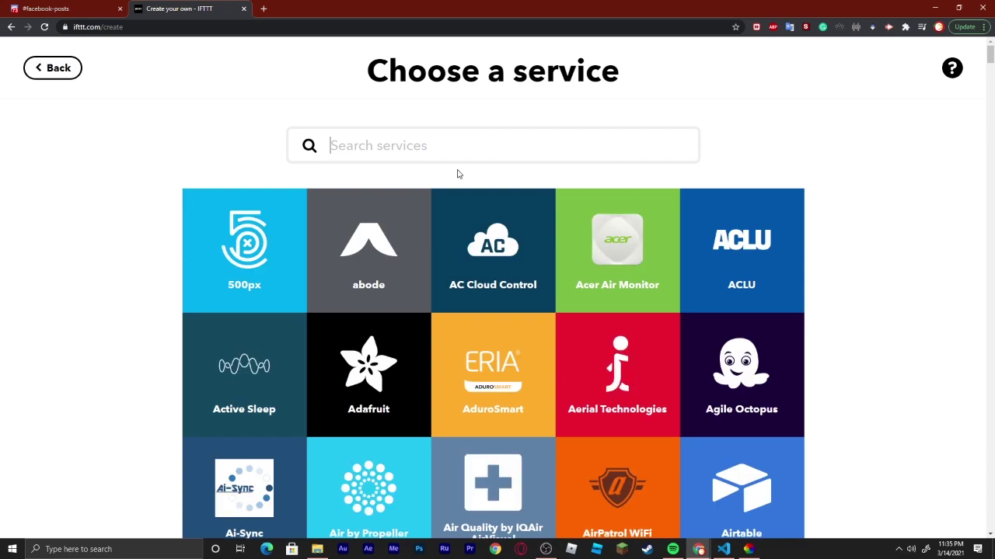
pyautogui.write('facebook')
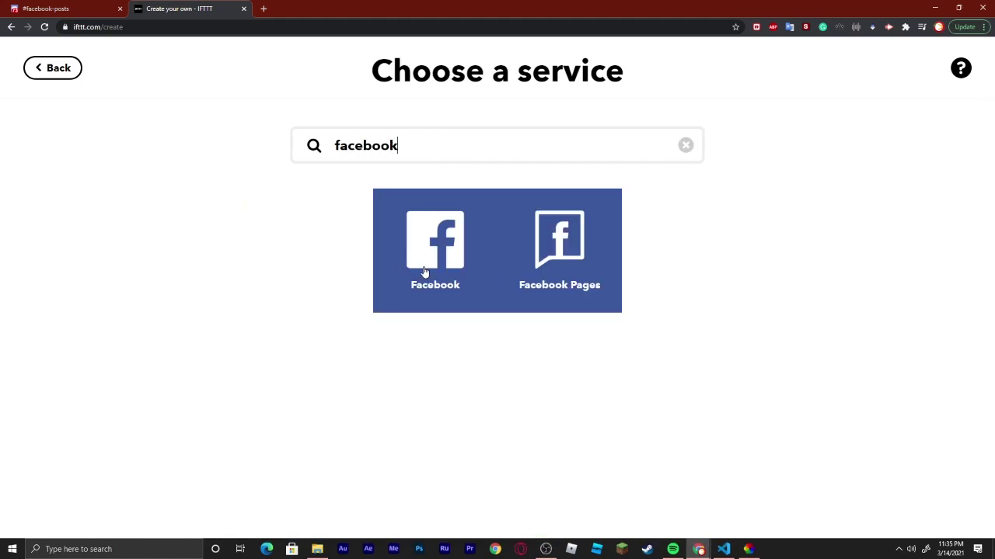
pyautogui.click(426, 271)
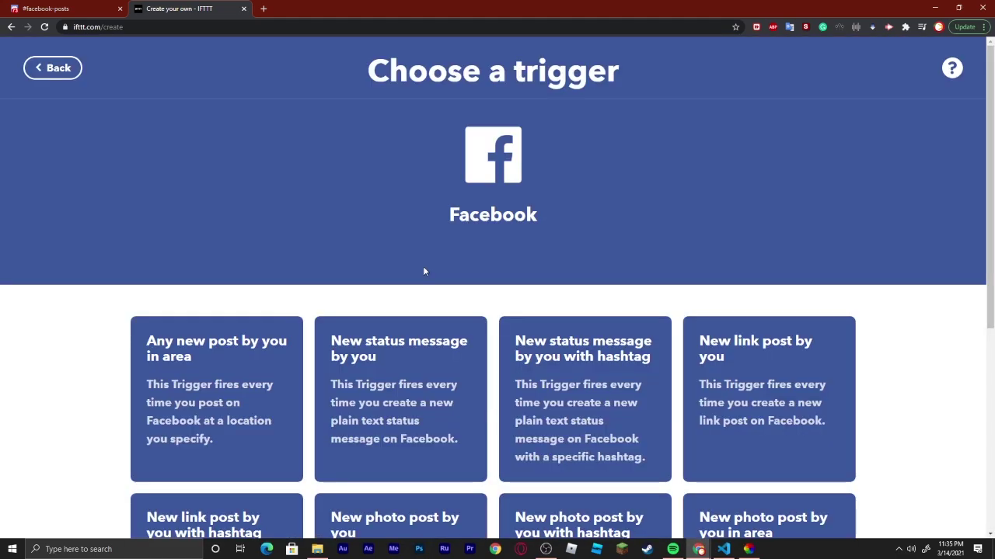
pyautogui.scroll(-3, 362, 150)
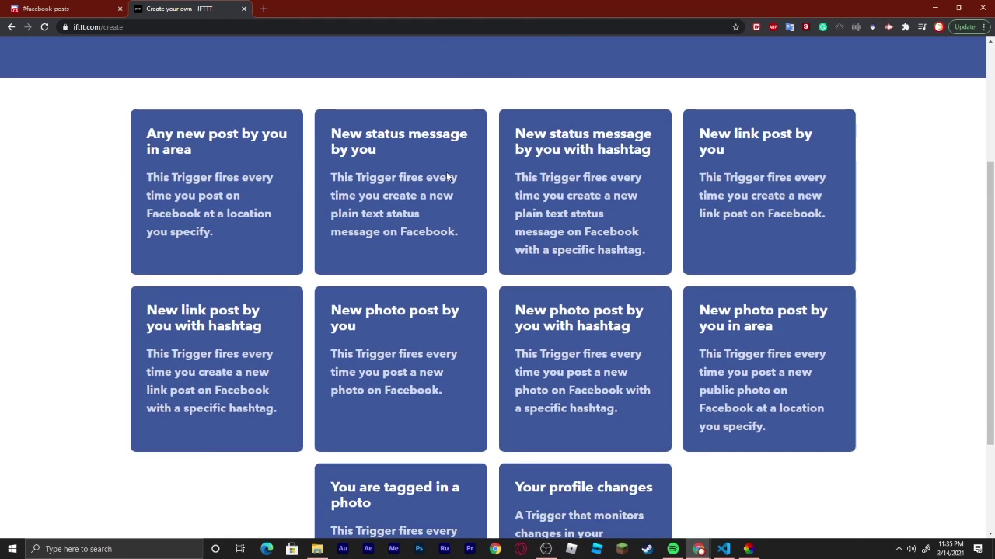
pyautogui.click(397, 310)
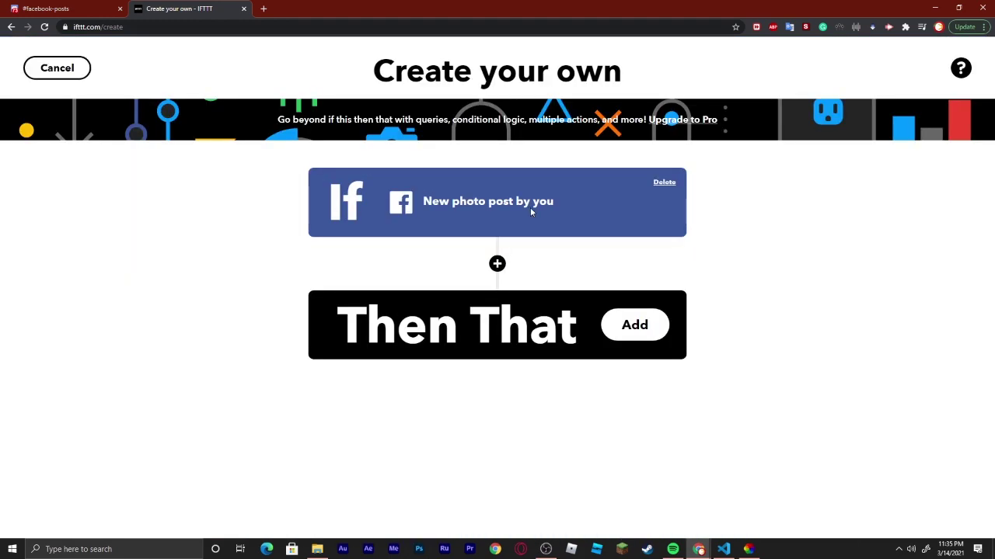
# Step: Add the Webhooks service's "Make a web request" as the applet's Then That action
pyautogui.click(625, 316)
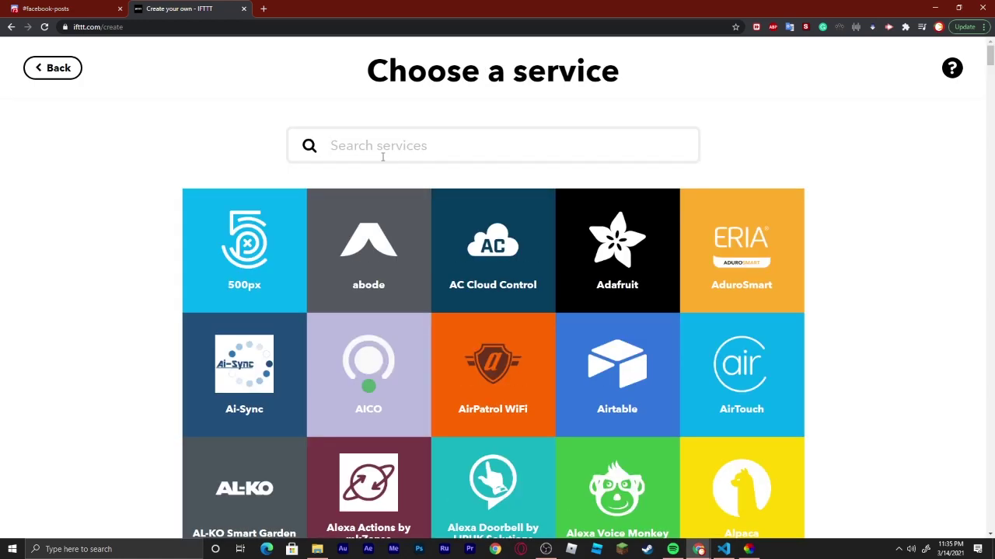
pyautogui.write('webh')
pyautogui.click(508, 291)
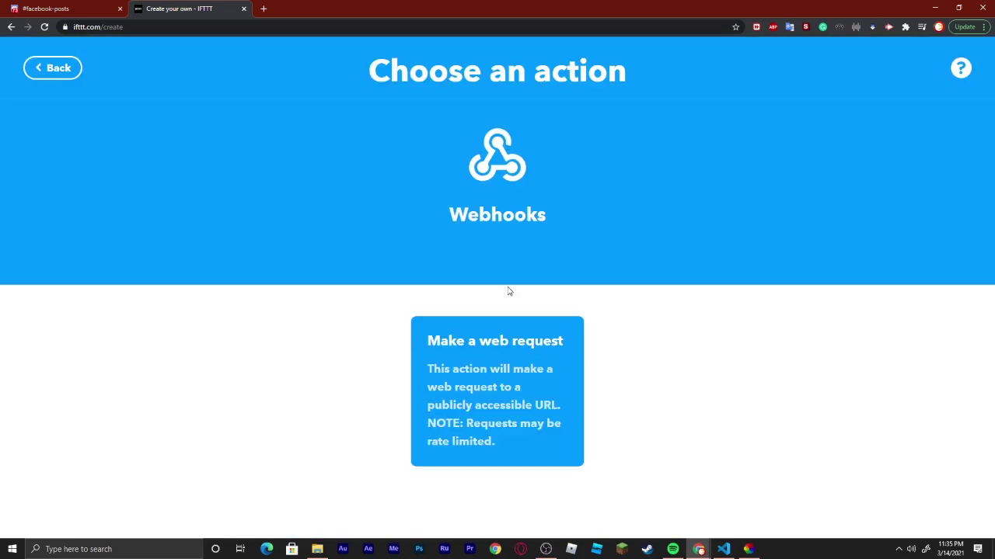
pyautogui.click(530, 344)
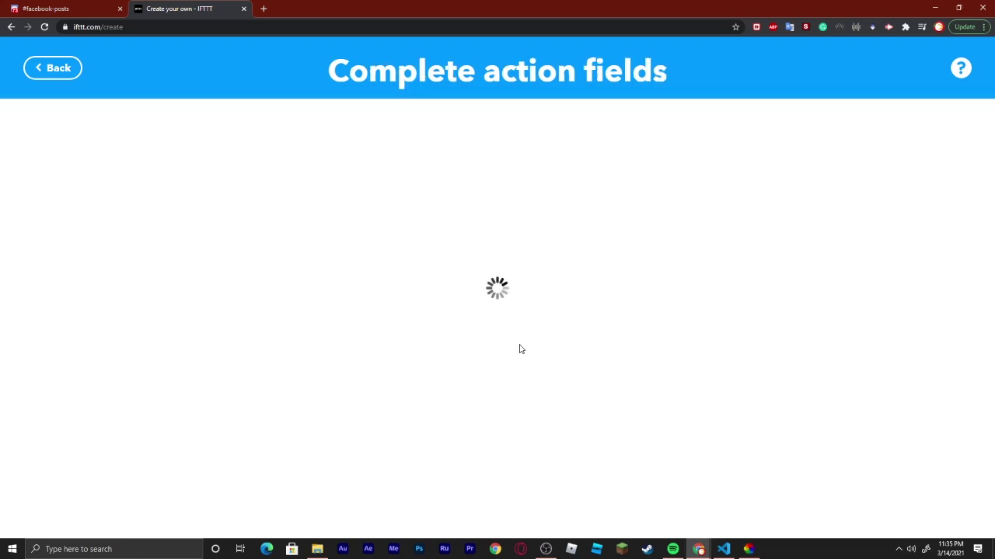
# Step: Copy the Facebook webhook's URL from Discord and paste it into the web request's URL field in IFTTT
pyautogui.scroll(-2, 505, 320)
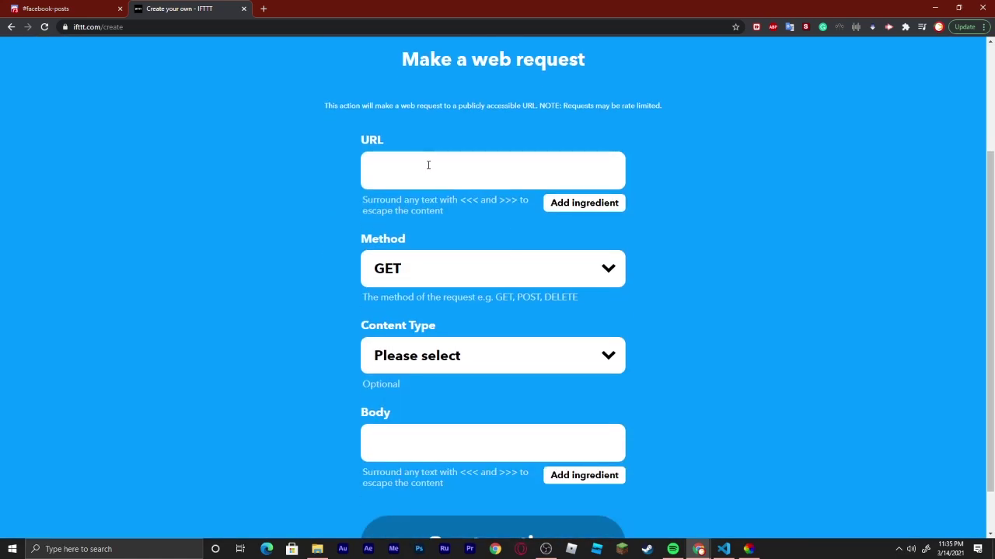
pyautogui.click(46, 9)
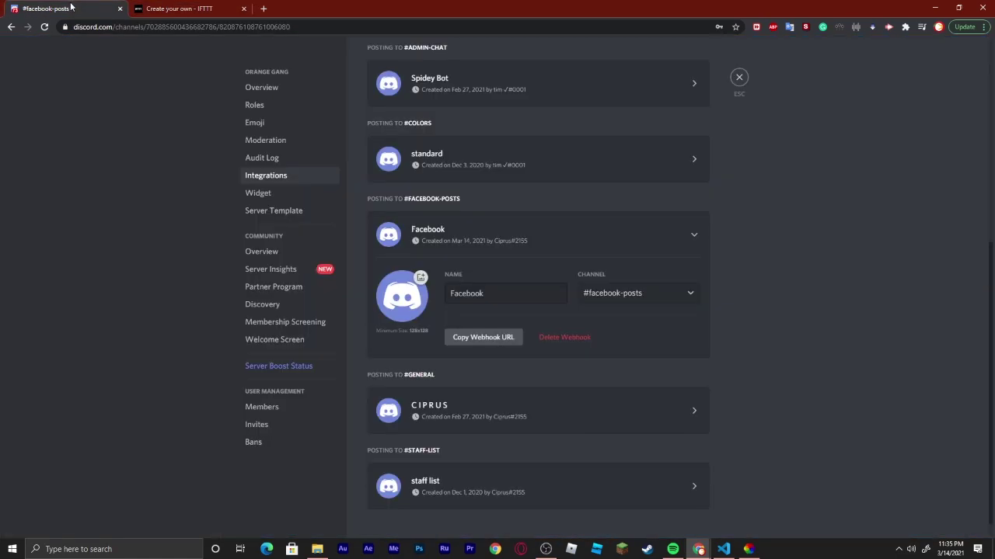
pyautogui.click(484, 340)
pyautogui.click(167, 9)
pyautogui.click(430, 158)
pyautogui.hotkey('ctrl', 'v')
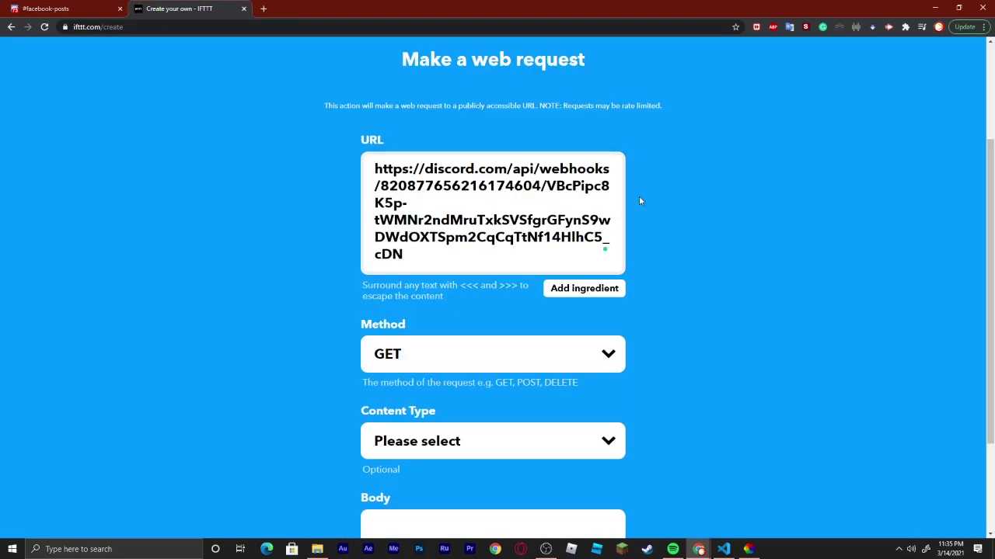
# Step: Set the web request's method to POST and its content type to application/json
pyautogui.scroll(-2, 699, 202)
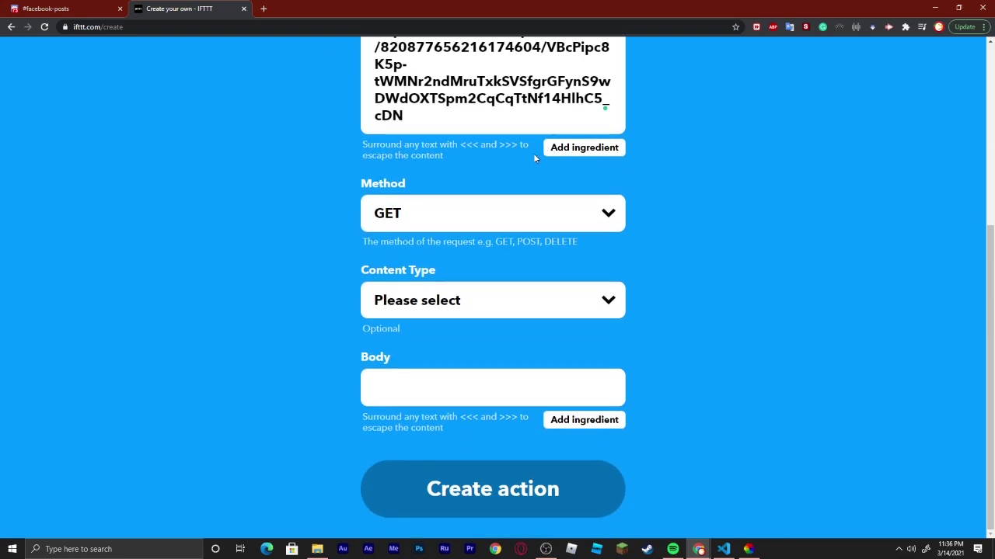
pyautogui.click(431, 212)
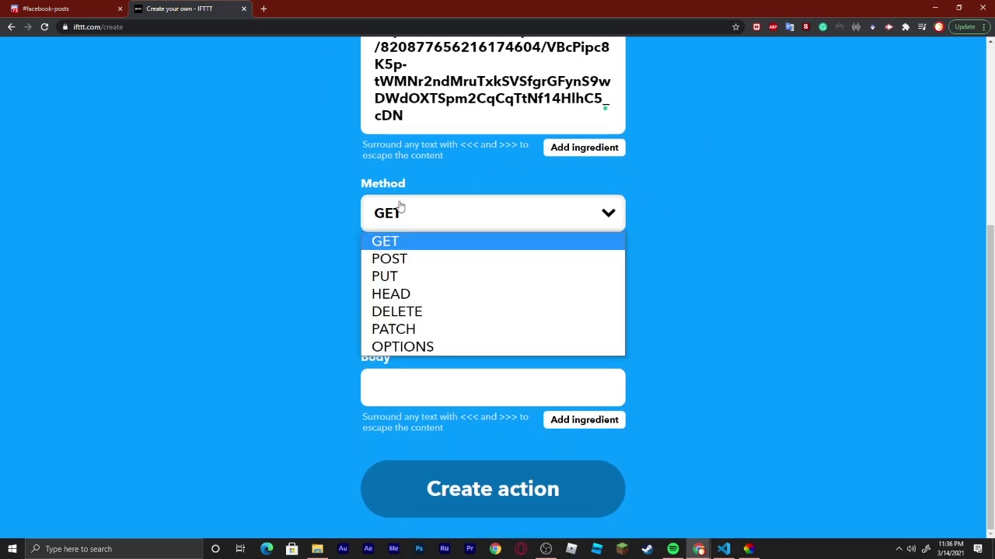
pyautogui.click(407, 264)
pyautogui.click(470, 300)
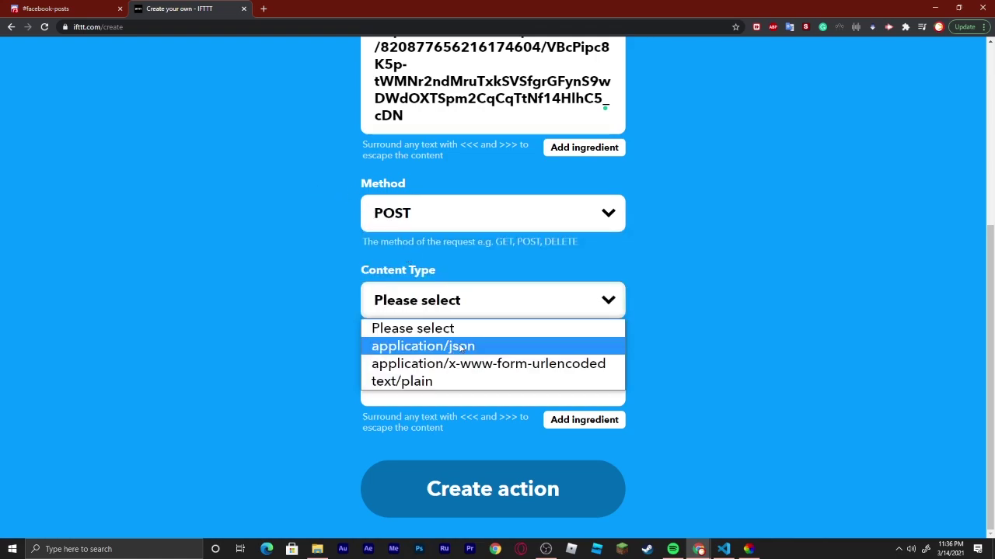
pyautogui.click(464, 349)
# Step: Try out the From ingredient in the web request's body and clear the body again
pyautogui.click(434, 382)
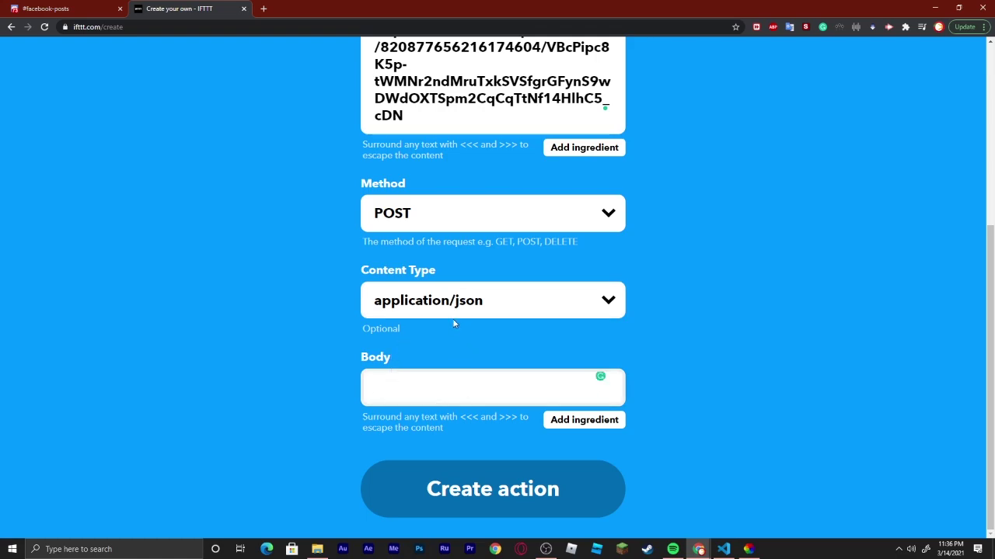
pyautogui.click(585, 425)
pyautogui.scroll(-1, 688, 392)
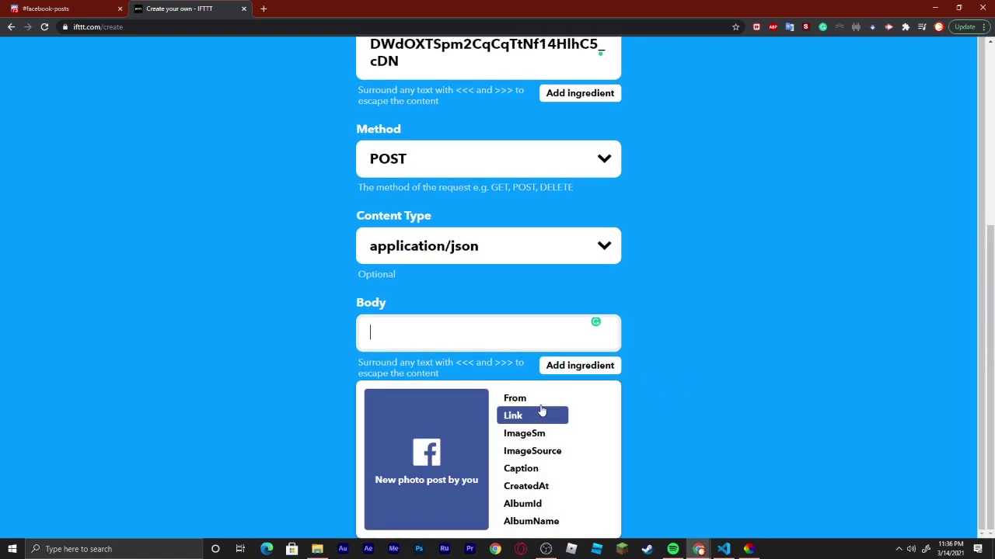
pyautogui.click(535, 399)
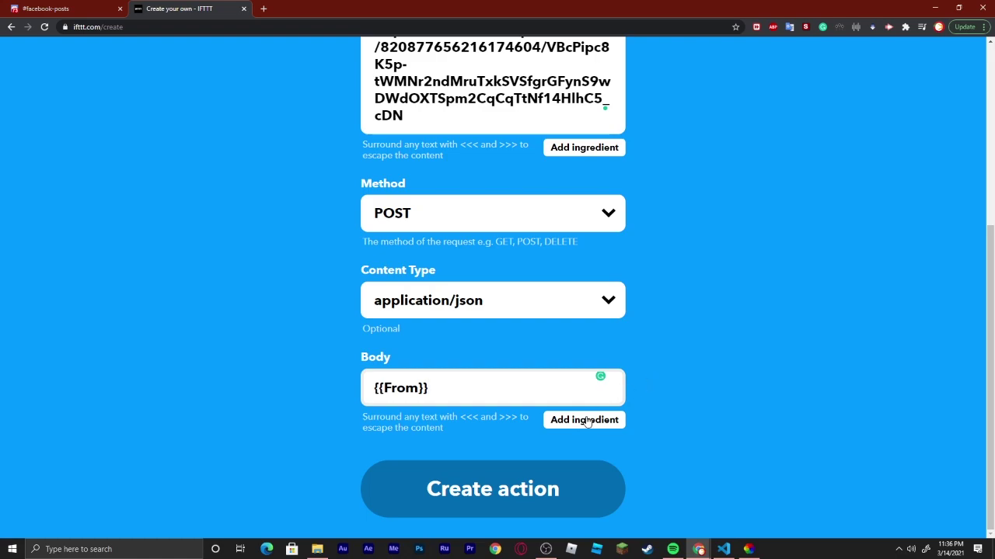
pyautogui.press('BackSpace')
pyautogui.press('BackSpace')
pyautogui.press('BackSpace')
pyautogui.press('BackSpace')
pyautogui.press('BackSpace')
pyautogui.press('BackSpace')
pyautogui.press('BackSpace')
pyautogui.press('BackSpace')
pyautogui.click(598, 421)
pyautogui.scroll(-1, 566, 455)
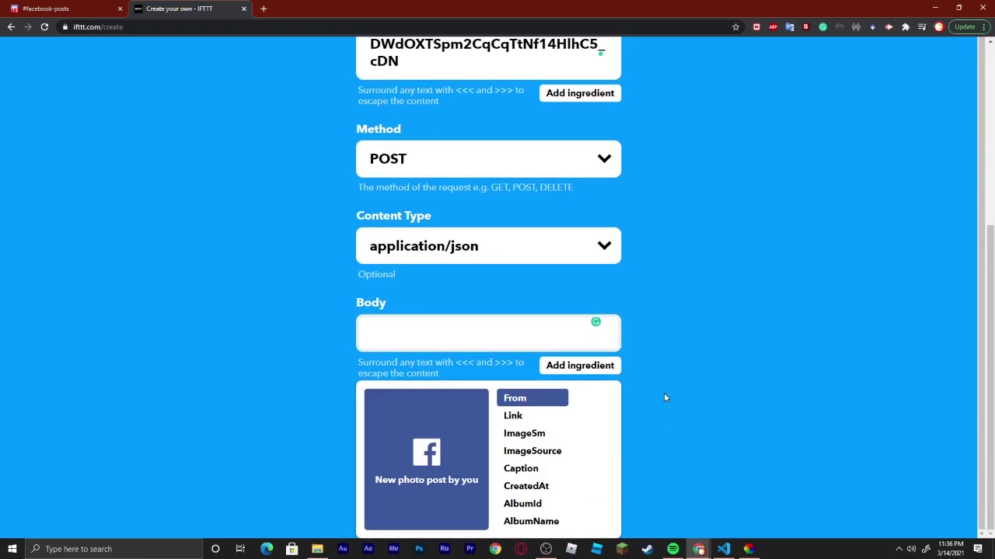
pyautogui.click(666, 400)
pyautogui.click(586, 420)
pyautogui.scroll(-1, 428, 459)
pyautogui.click(756, 381)
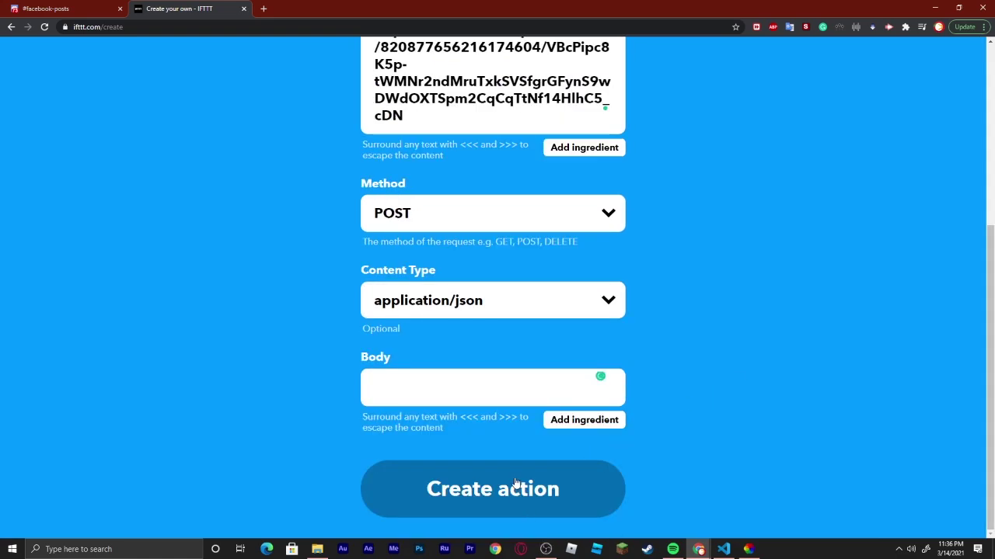
# Step: Create the web request action with an empty body and finish the Facebook applet with its suggested title
pyautogui.click(512, 485)
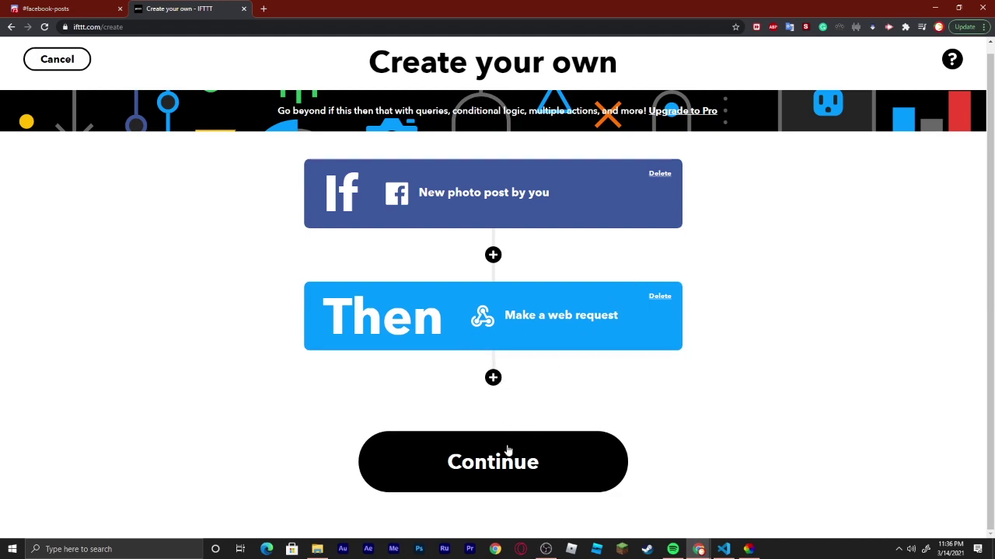
pyautogui.click(493, 378)
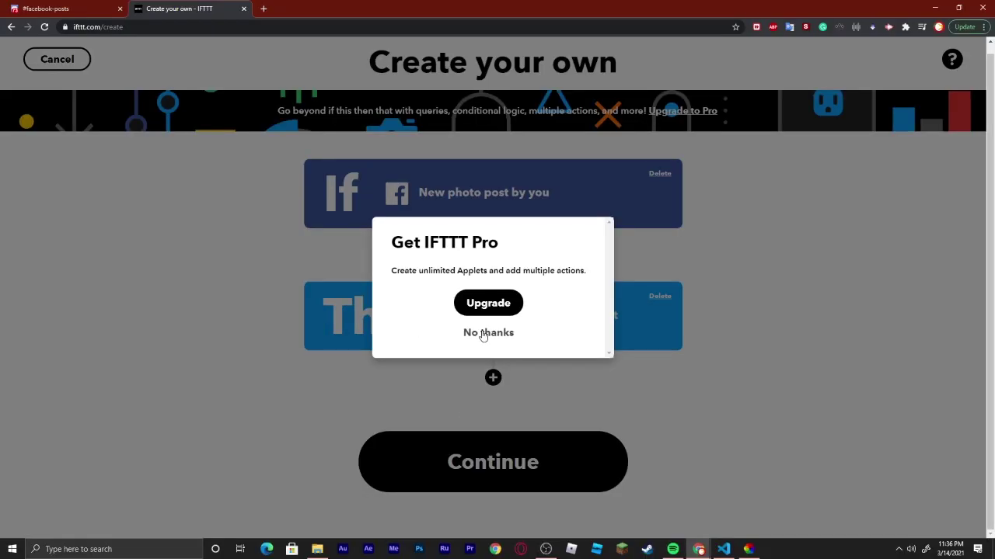
pyautogui.click(454, 325)
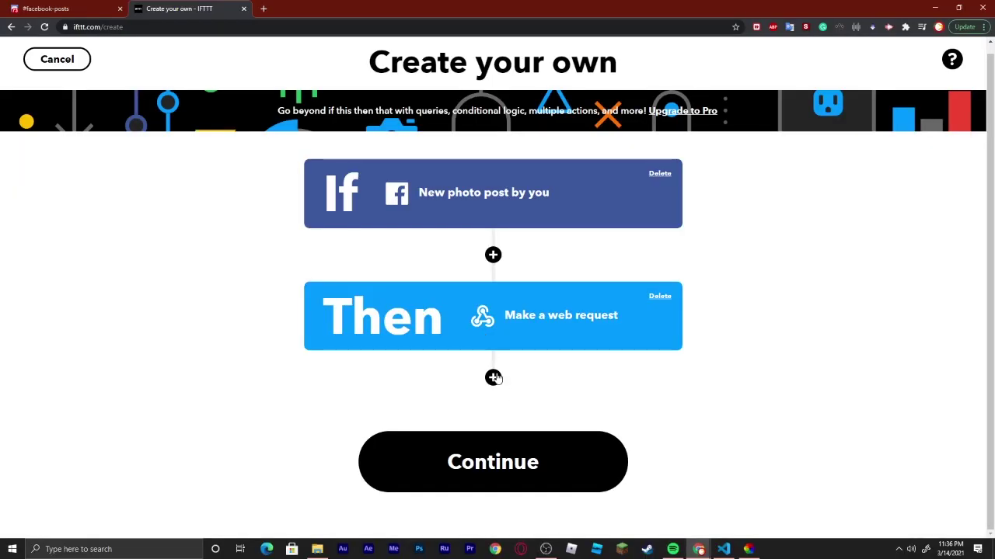
pyautogui.click(469, 481)
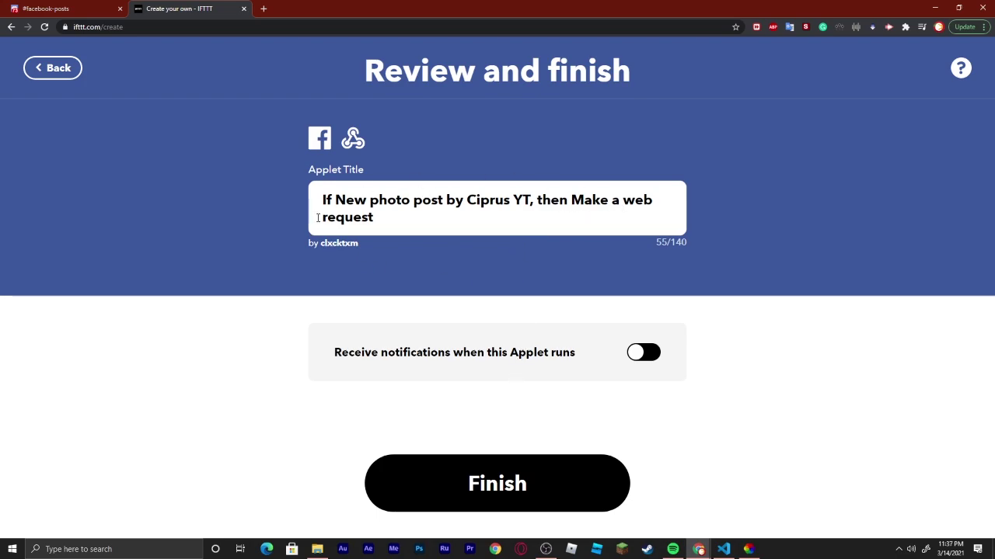
pyautogui.moveTo(413, 235); pyautogui.dragTo(271, 158)
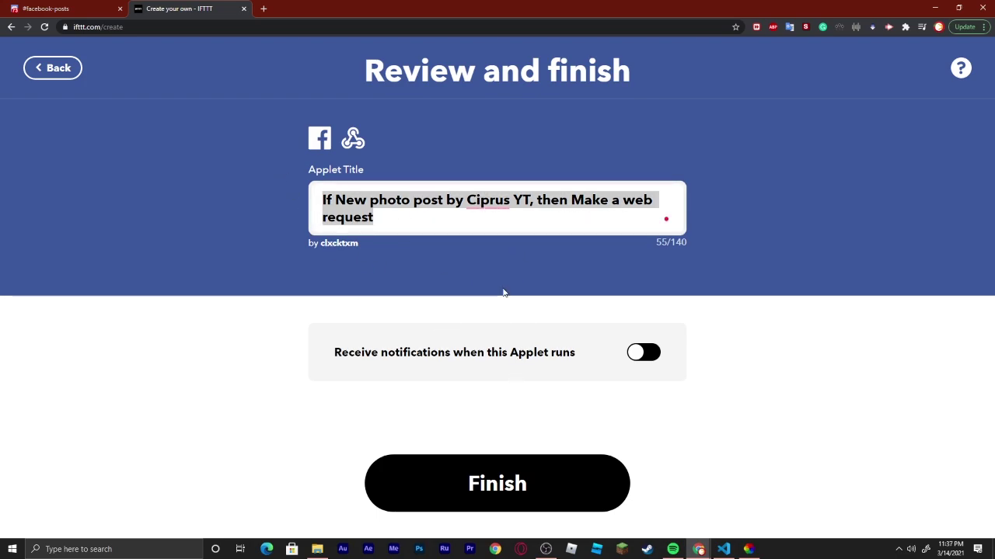
pyautogui.click(502, 326)
pyautogui.click(510, 477)
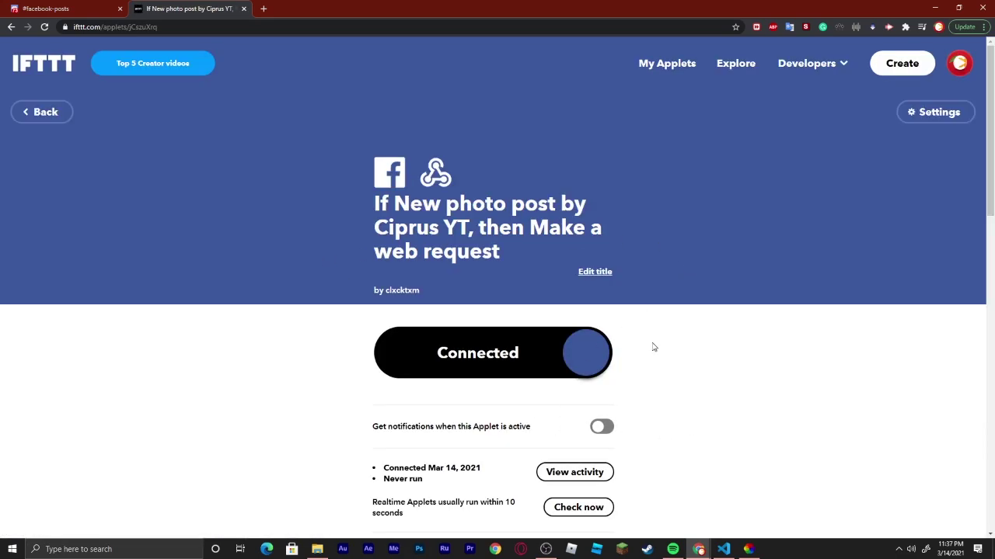
# Step: Start another applet and set its If This trigger to Instagram's "Any new photo by you"
pyautogui.scroll(-3, 553, 233)
pyautogui.scroll(3, 489, 217)
pyautogui.click(53, 118)
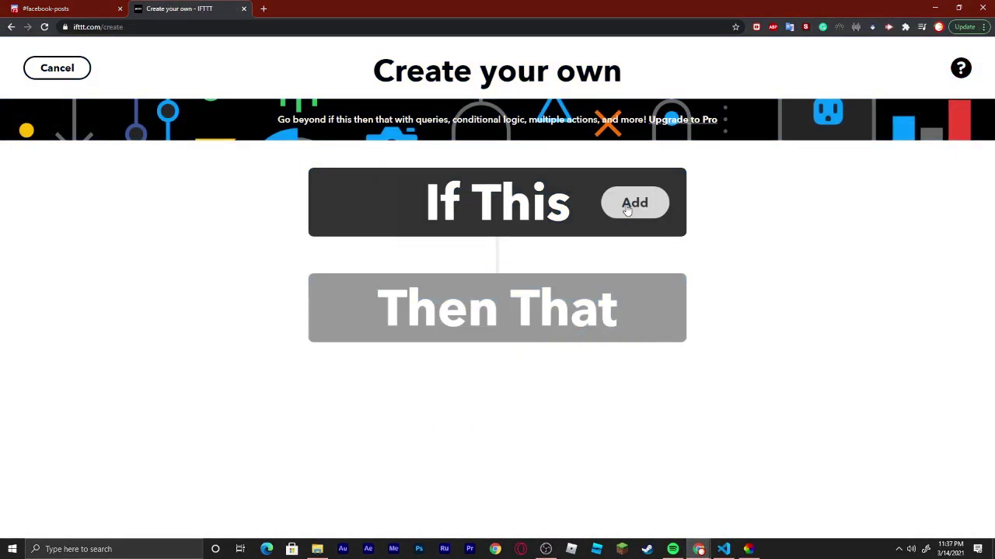
pyautogui.click(627, 207)
pyautogui.write('u')
pyautogui.press('BackSpace')
pyautogui.write('inst')
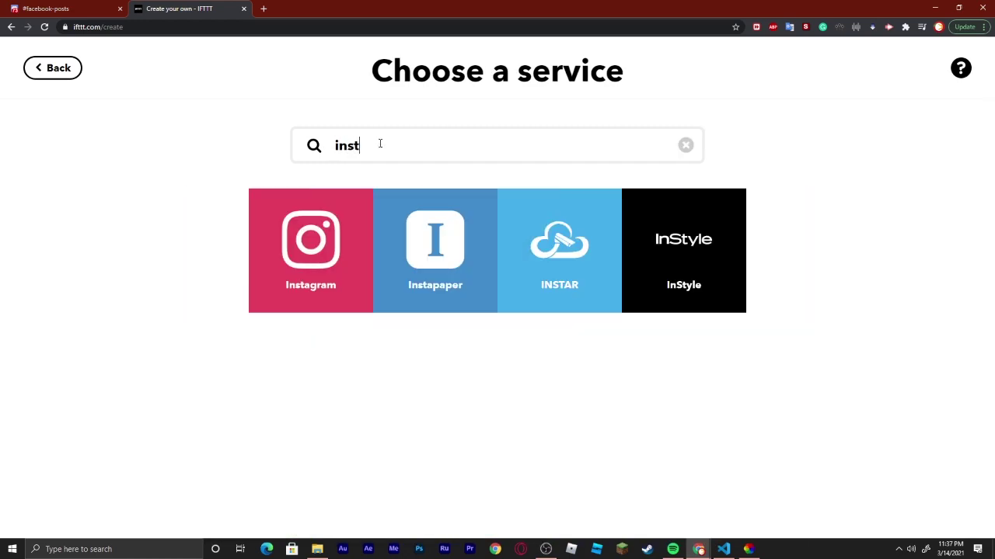
pyautogui.click(353, 220)
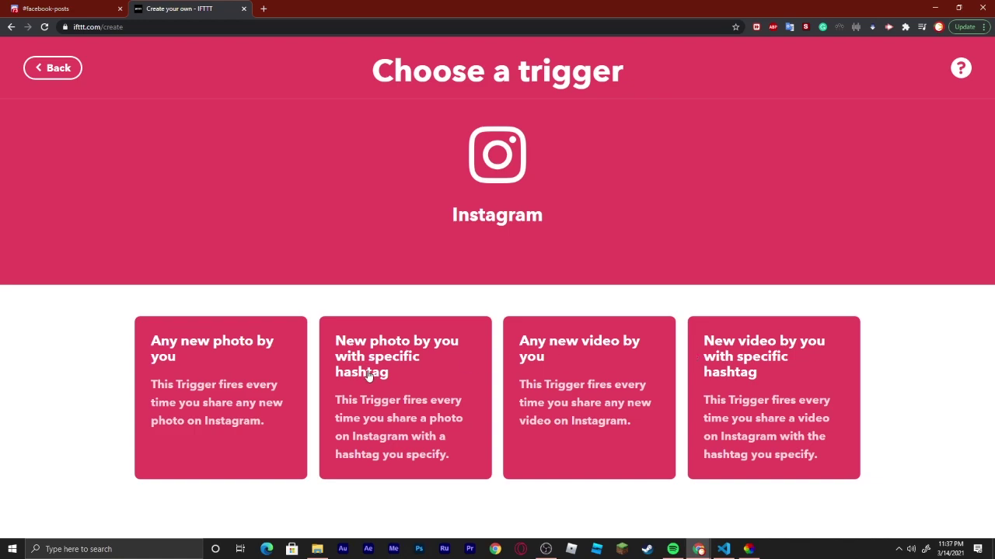
pyautogui.click(235, 370)
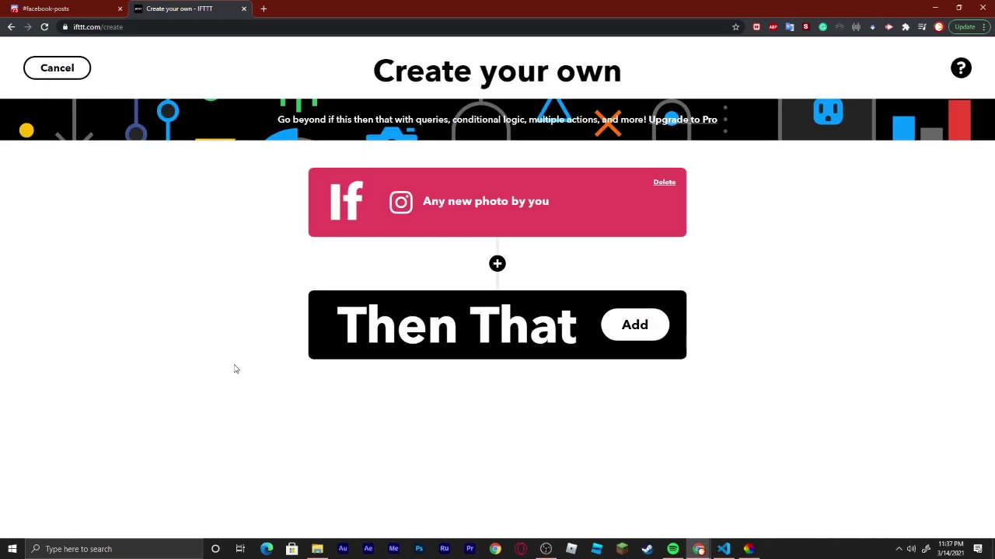
# Step: Add the Webhooks service's "Make a web request" as the Instagram applet's Then That action
pyautogui.click(642, 326)
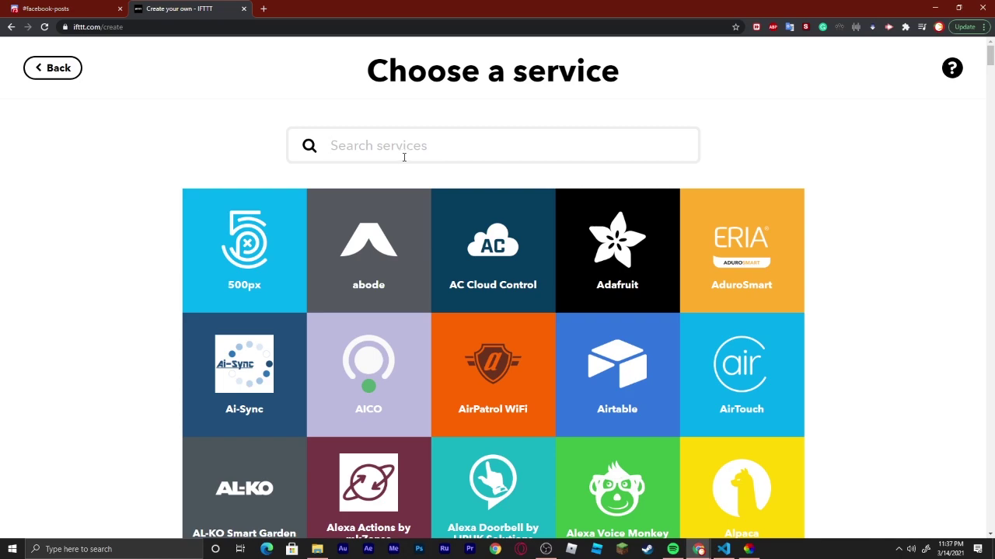
pyautogui.write('webho')
pyautogui.click(465, 231)
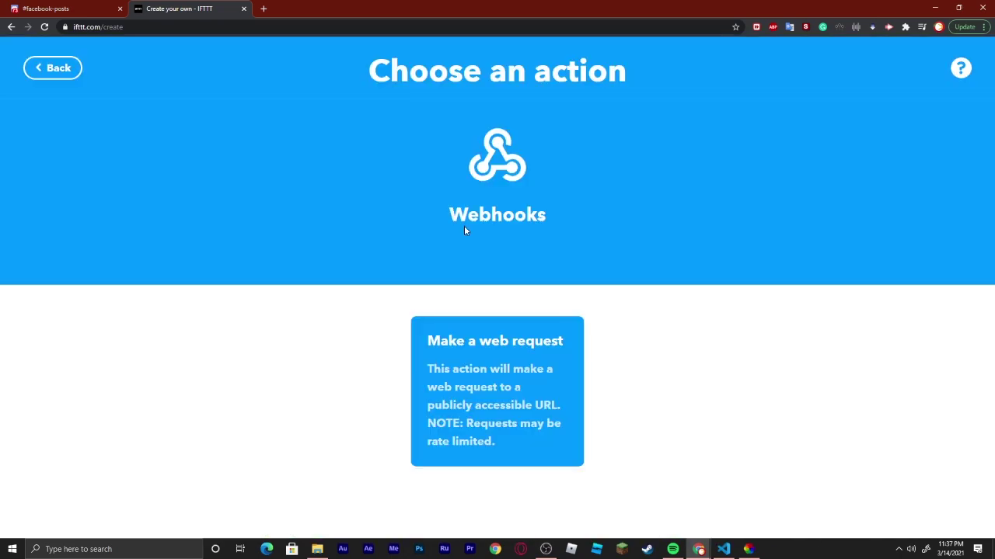
pyautogui.click(511, 384)
# Step: Create a new webhook in Discord's integrations and paste its webhook URL into the web request's URL field in IFTTT
pyautogui.click(446, 316)
pyautogui.click(45, 7)
pyautogui.scroll(5, 512, 264)
pyautogui.click(394, 149)
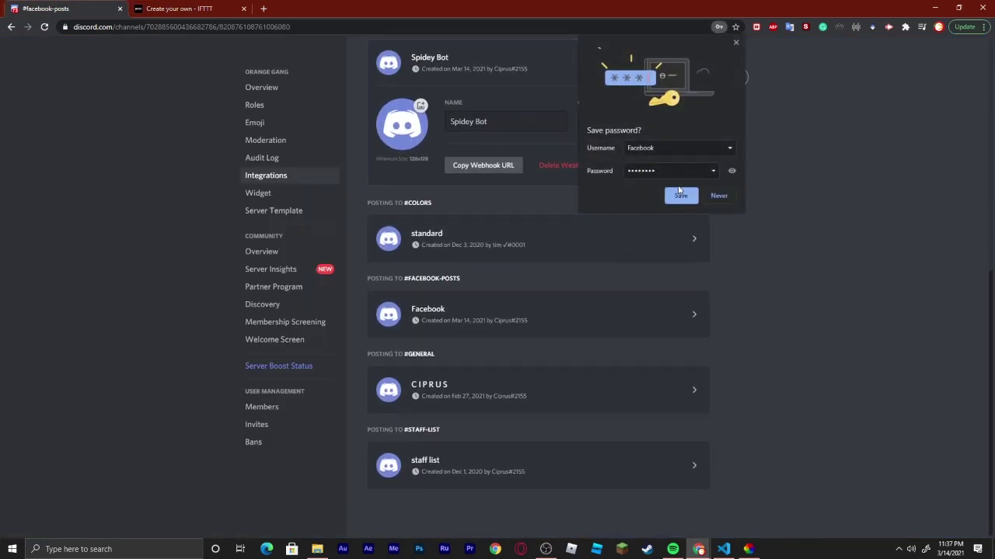
pyautogui.click(736, 42)
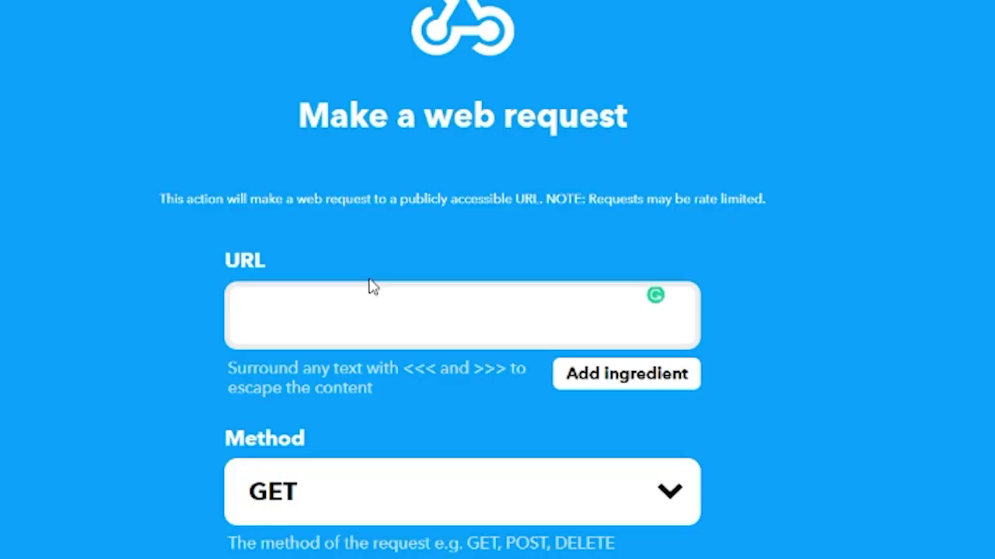
pyautogui.click(371, 334)
pyautogui.hotkey('ctrl', 'v')
# Step: Set the Instagram applet's web request method to POST and its content type to application/json
pyautogui.scroll(-5, 821, 302)
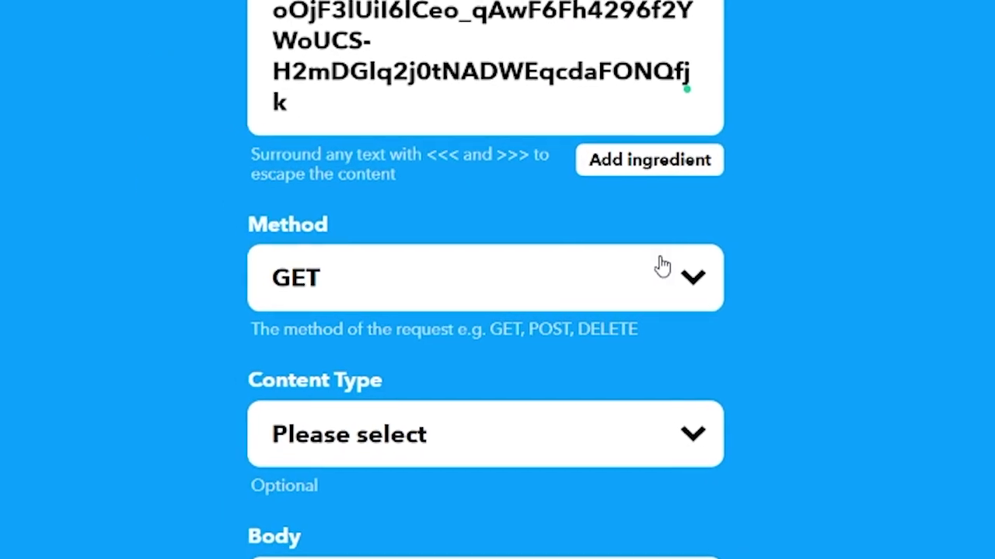
pyautogui.click(315, 299)
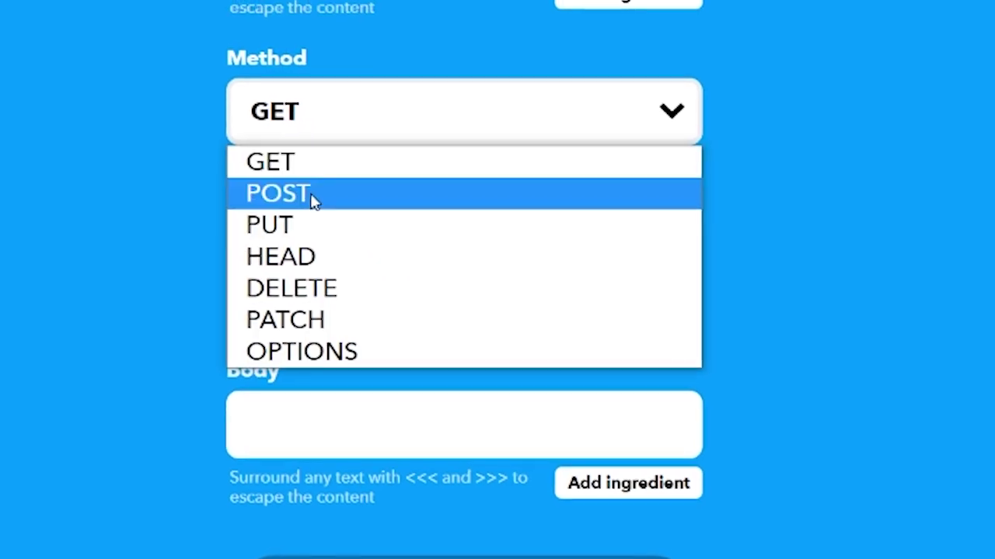
pyautogui.click(315, 201)
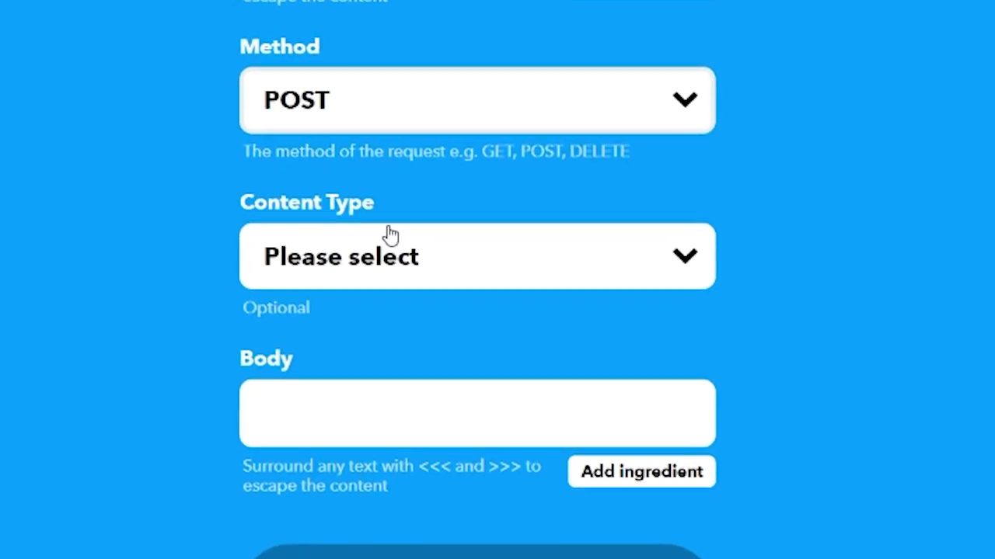
pyautogui.click(379, 291)
pyautogui.click(420, 332)
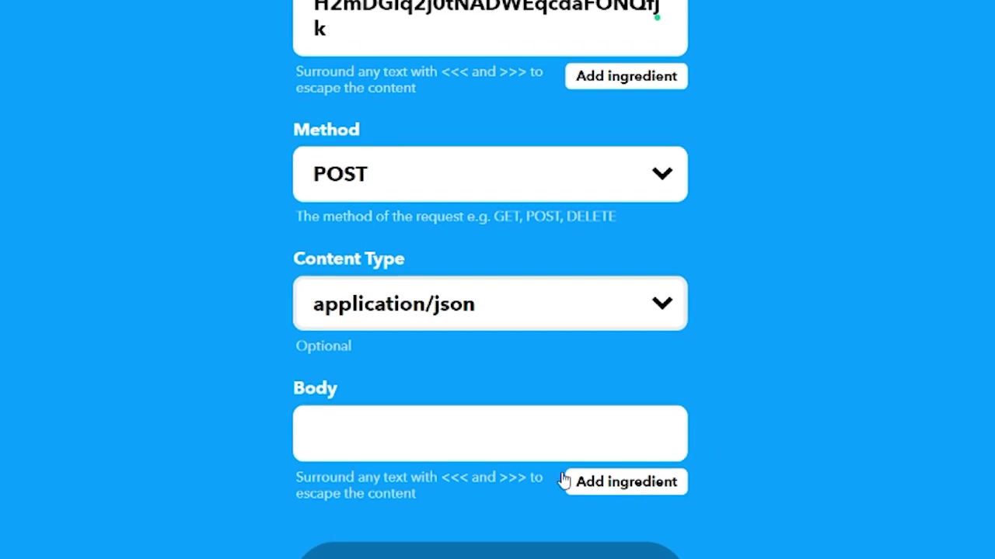
# Step: Create the web request action with an empty body and finish the Instagram photo applet
pyautogui.click(624, 488)
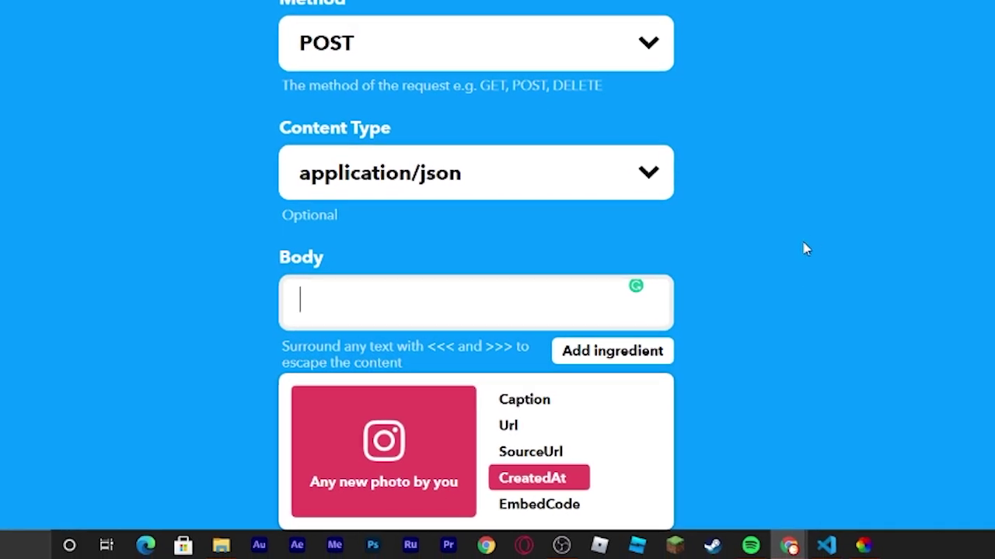
pyautogui.click(804, 251)
pyautogui.click(517, 470)
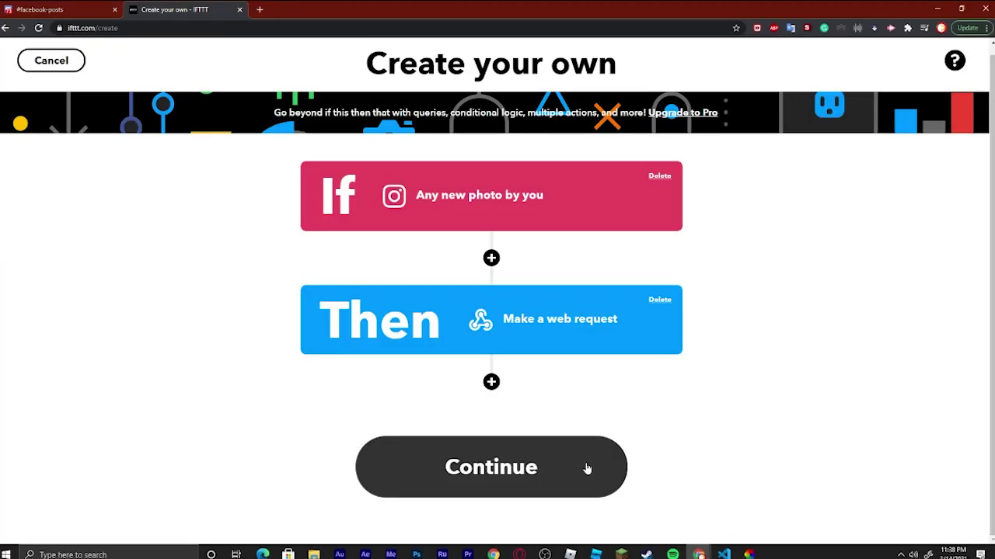
pyautogui.click(583, 468)
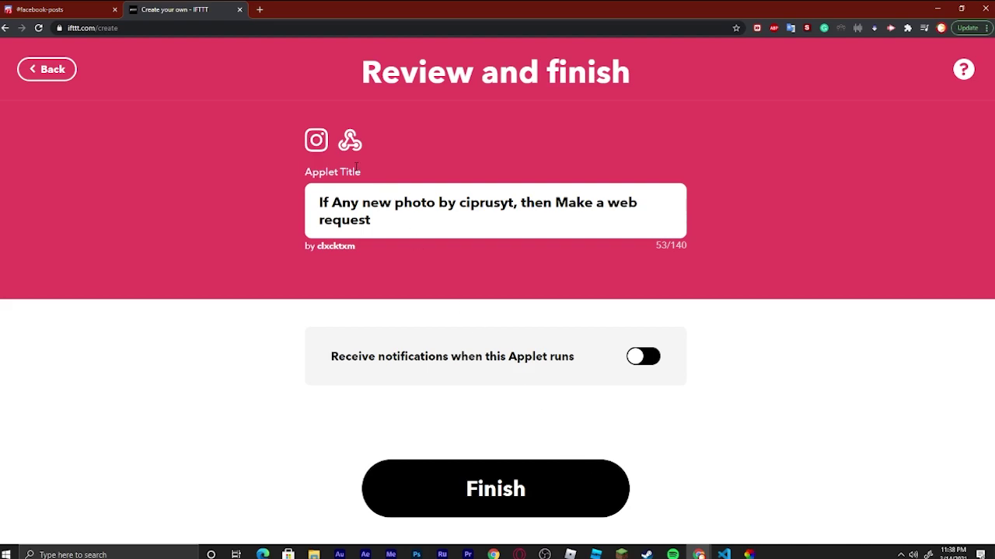
pyautogui.click(531, 500)
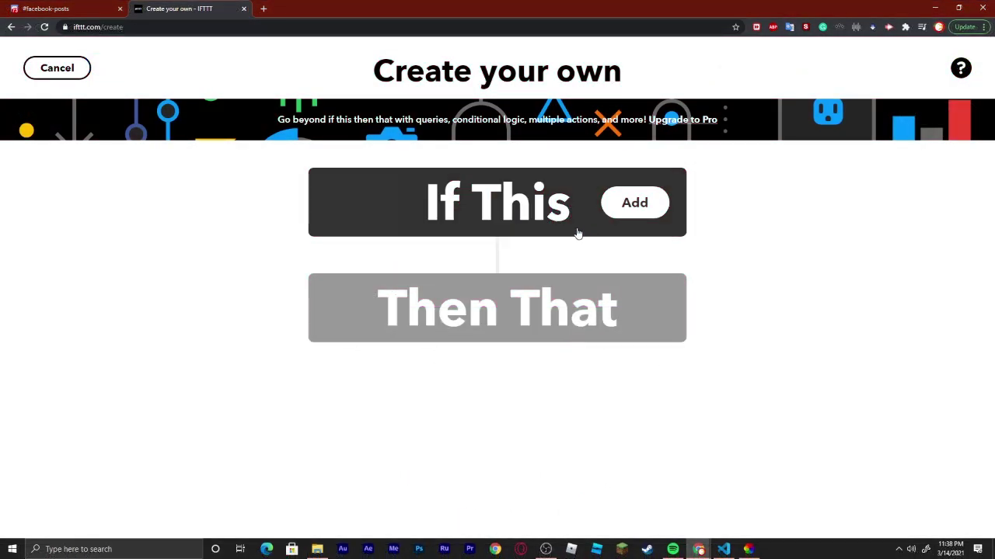
# Step: Choose reddit's "Any new post in subreddit" as the If This trigger of the new applet
pyautogui.click(577, 232)
pyautogui.write('reddi')
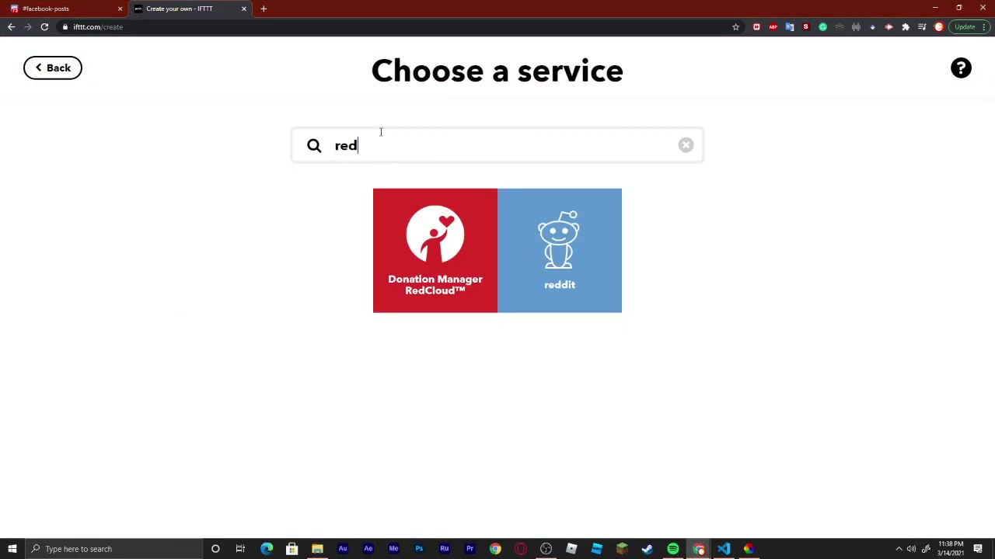
pyautogui.click(448, 211)
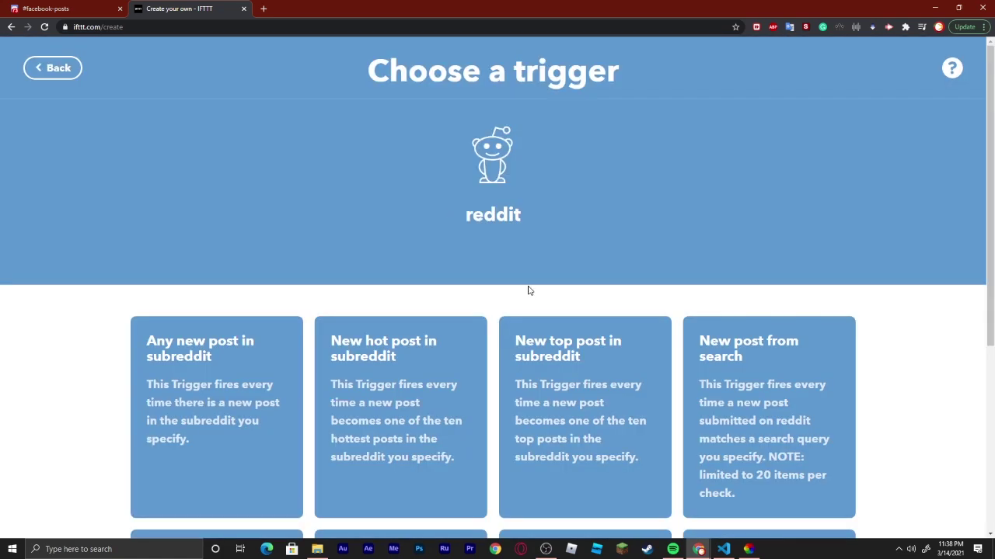
pyautogui.scroll(-4, 527, 291)
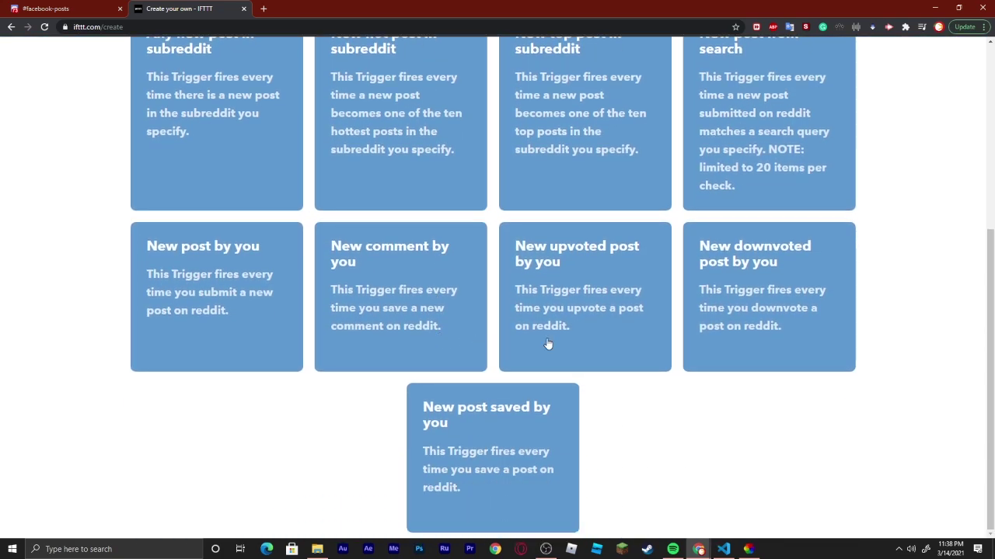
pyautogui.scroll(4, 547, 344)
pyautogui.scroll(-3, 251, 190)
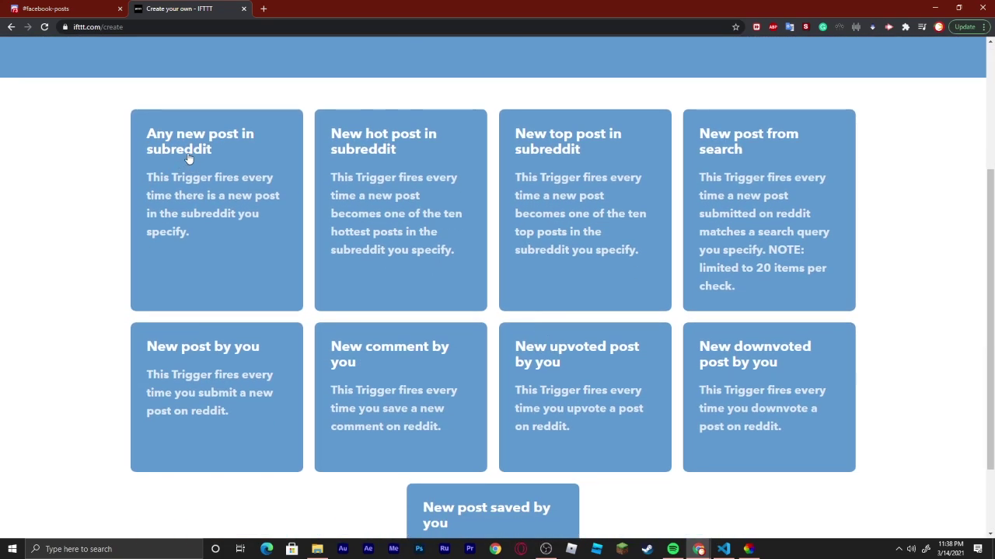
pyautogui.click(254, 193)
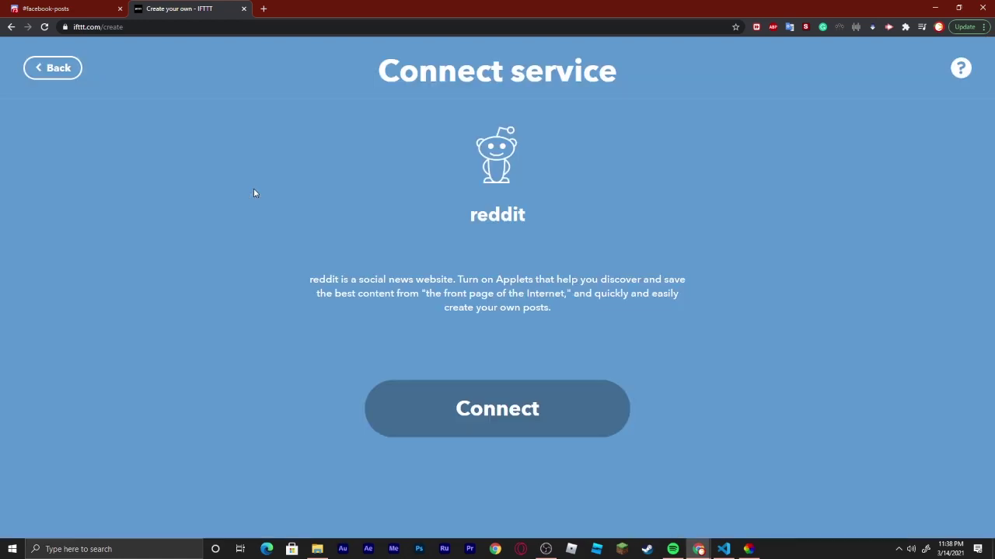
# Step: Connect the reddit service and create the trigger for the subreddit "meme"
pyautogui.click(520, 411)
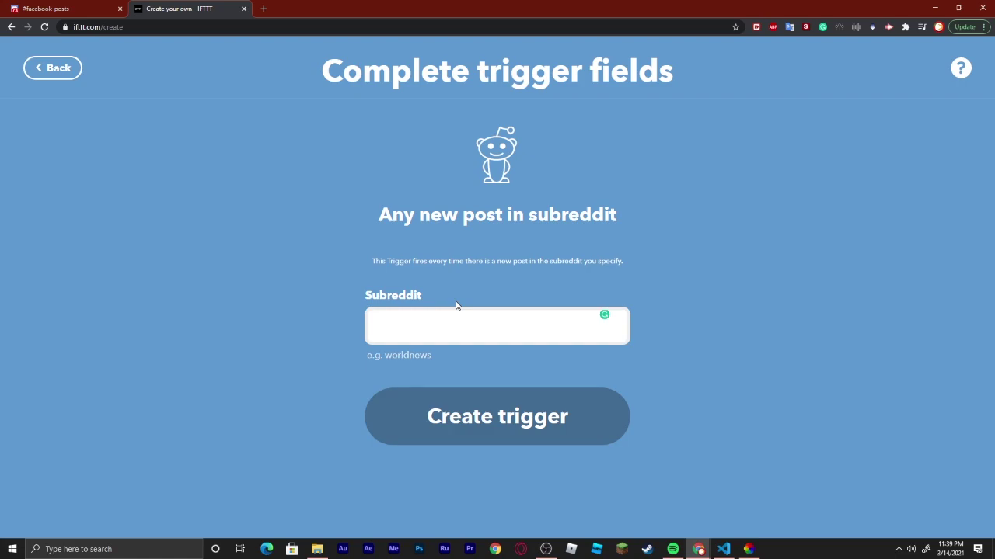
pyautogui.write('meme')
pyautogui.click(542, 411)
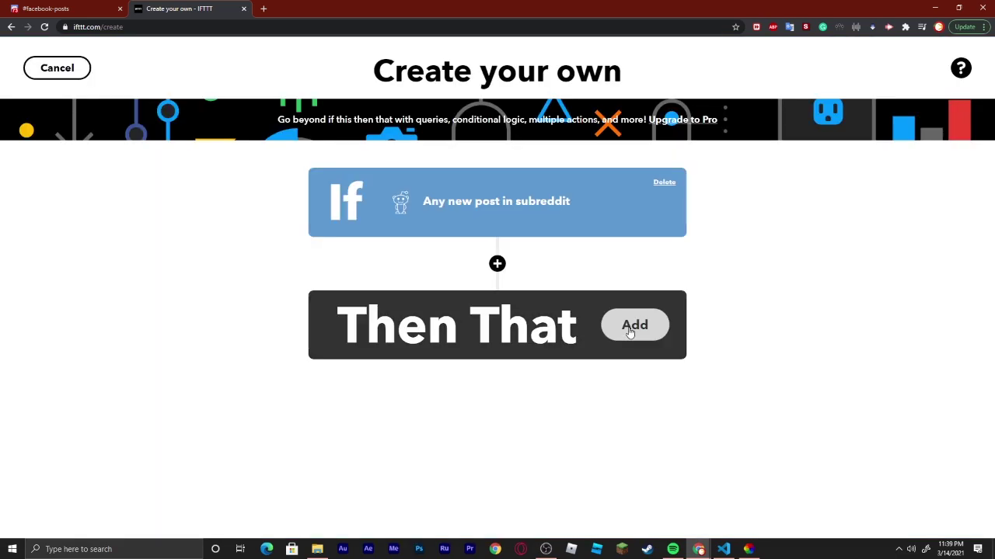
# Step: Choose the Webhooks service's "Make a web request" as the Then That action of the reddit applet
pyautogui.click(631, 331)
pyautogui.write('webhook')
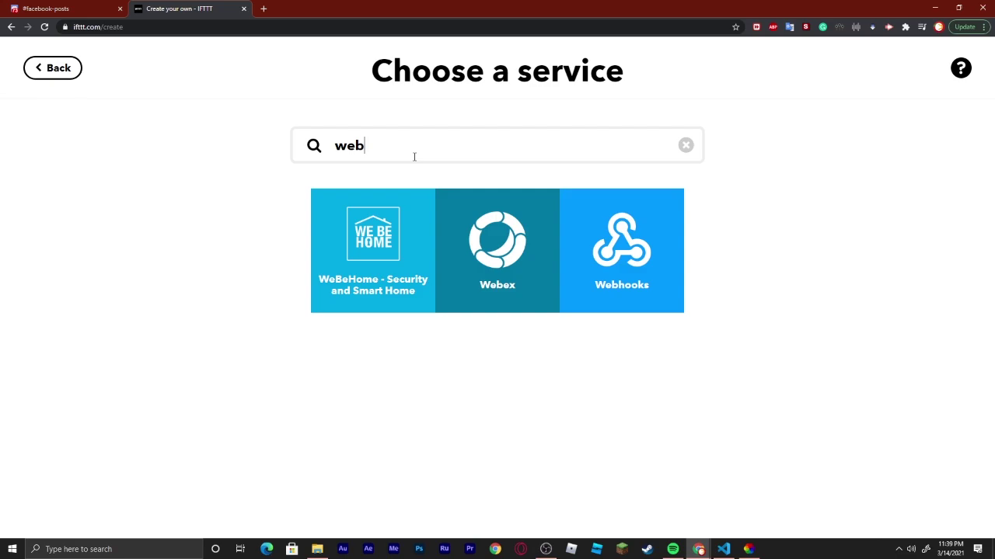
pyautogui.click(481, 245)
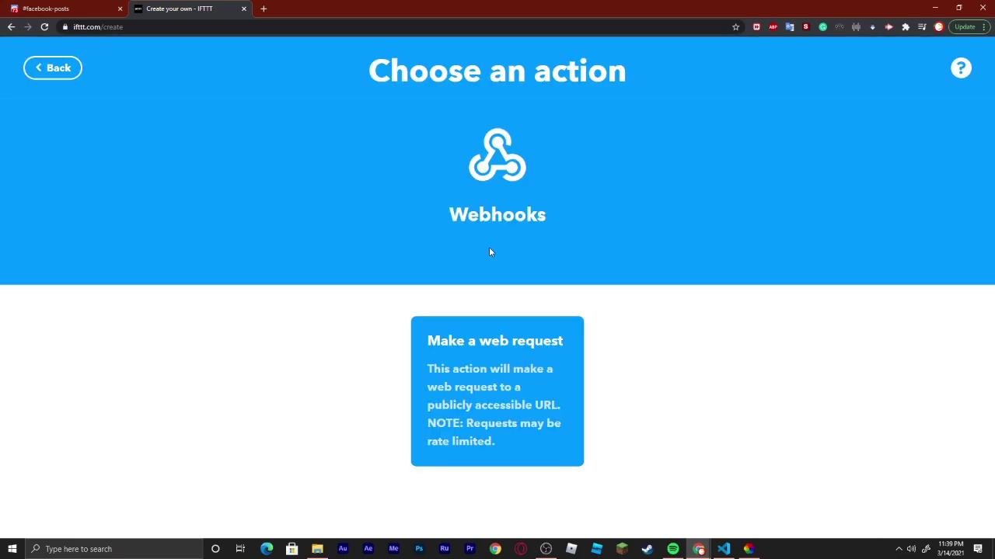
pyautogui.click(527, 377)
# Step: Copy the reddit webhook's URL from the Discord integrations and paste it as the web request URL in IFTTT
pyautogui.click(55, 9)
pyautogui.scroll(5, 548, 226)
pyautogui.click(401, 152)
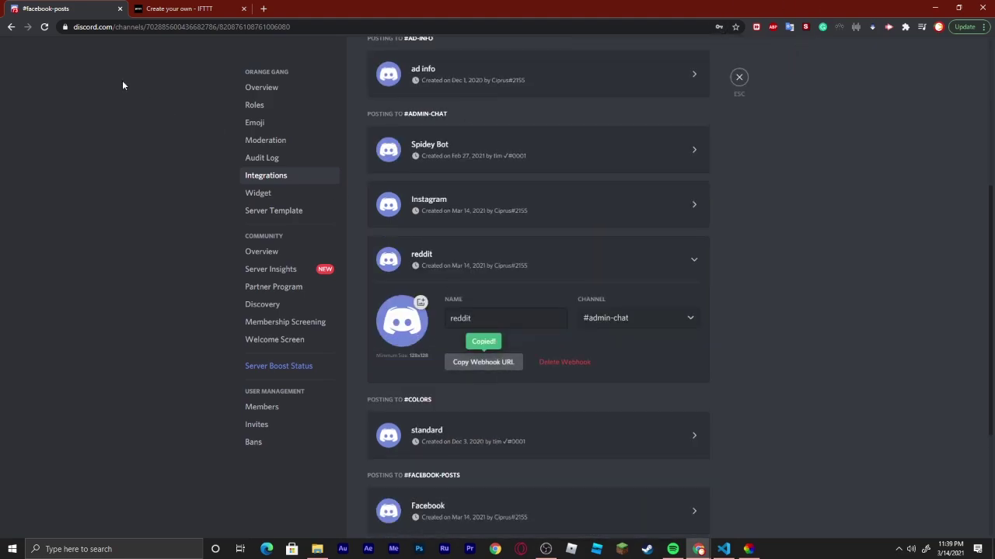
pyautogui.hotkey('ctrl', 'Tab')
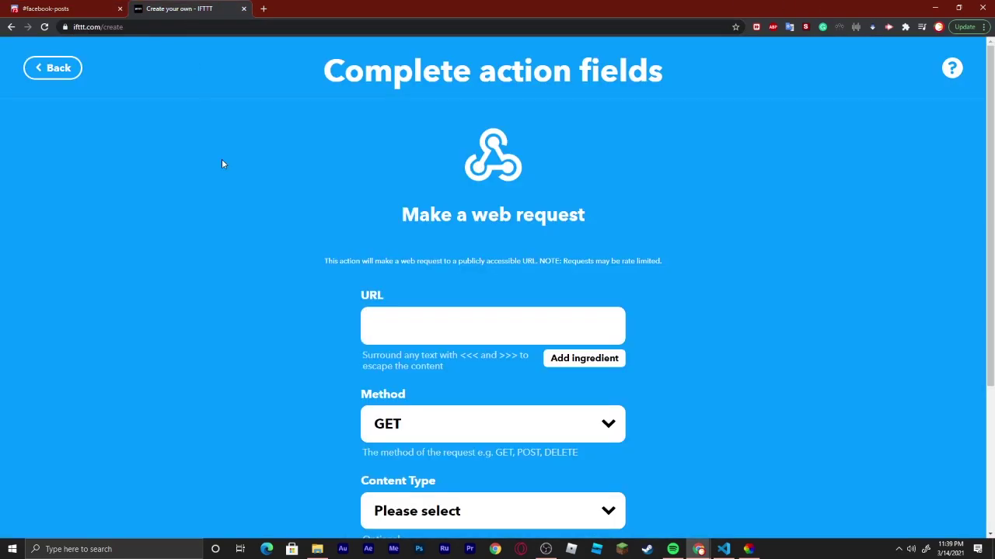
pyautogui.click(482, 311)
pyautogui.hotkey('ctrl', 'v')
# Step: Set the reddit applet's web request method to POST and its content type to application/json
pyautogui.scroll(-3, 289, 261)
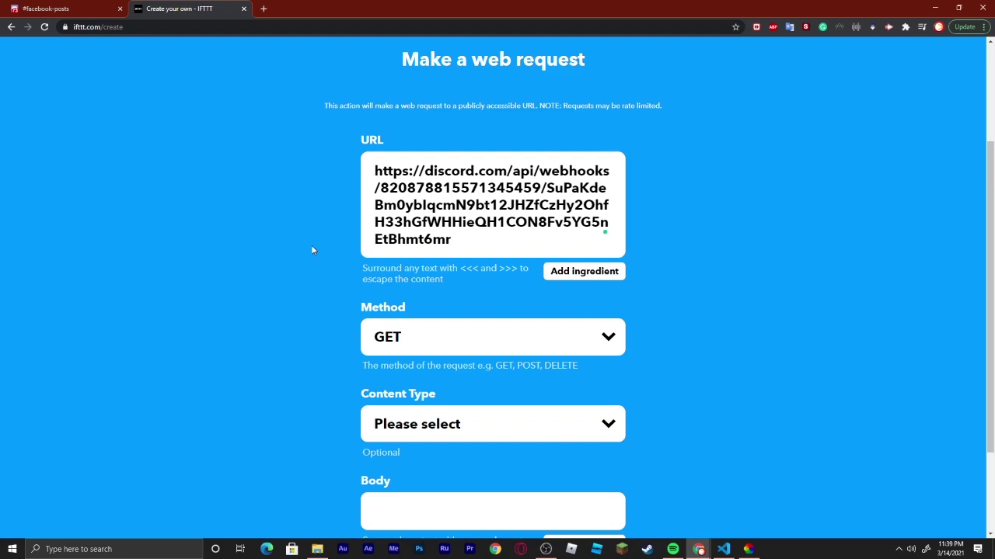
pyautogui.click(477, 237)
pyautogui.click(451, 277)
pyautogui.click(454, 320)
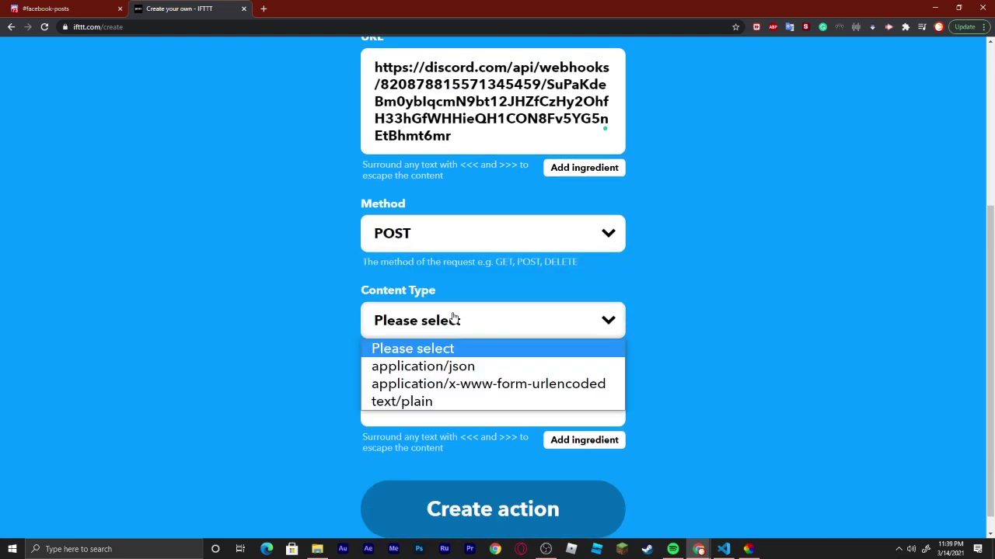
pyautogui.click(407, 367)
pyautogui.scroll(-1, 427, 268)
# Step: Create the web request action with an empty body and finish the reddit applet
pyautogui.click(444, 381)
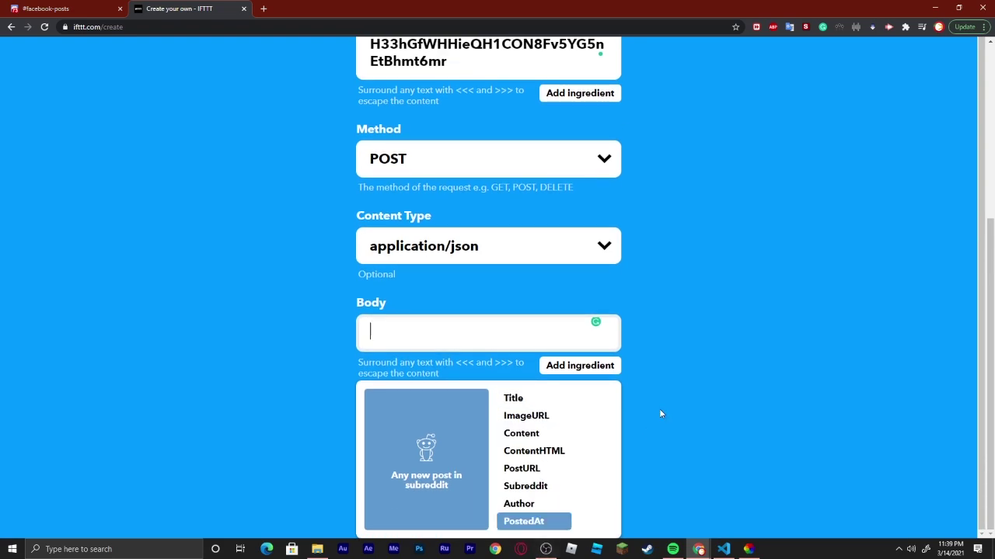
pyautogui.click(502, 494)
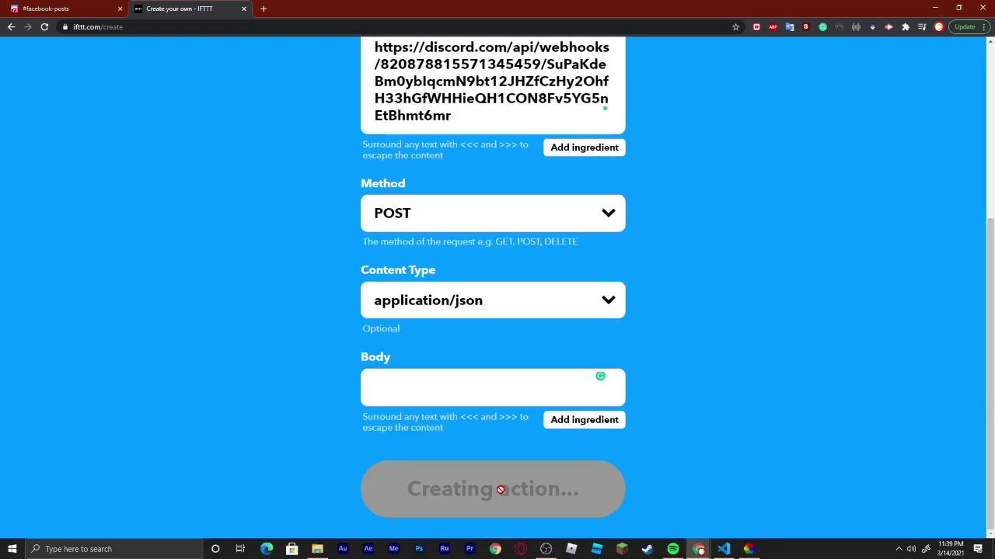
pyautogui.click(496, 463)
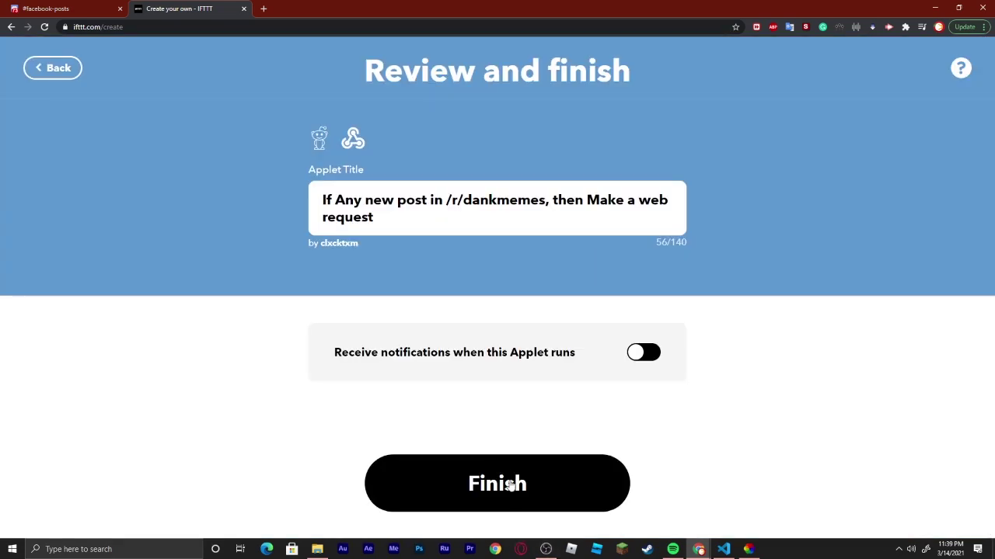
pyautogui.click(509, 485)
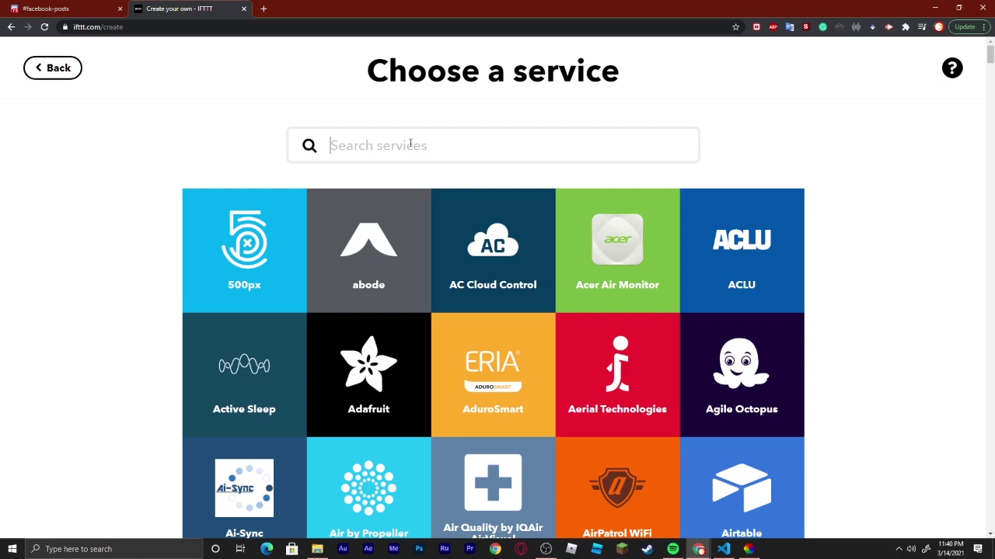
pyautogui.write('twi')
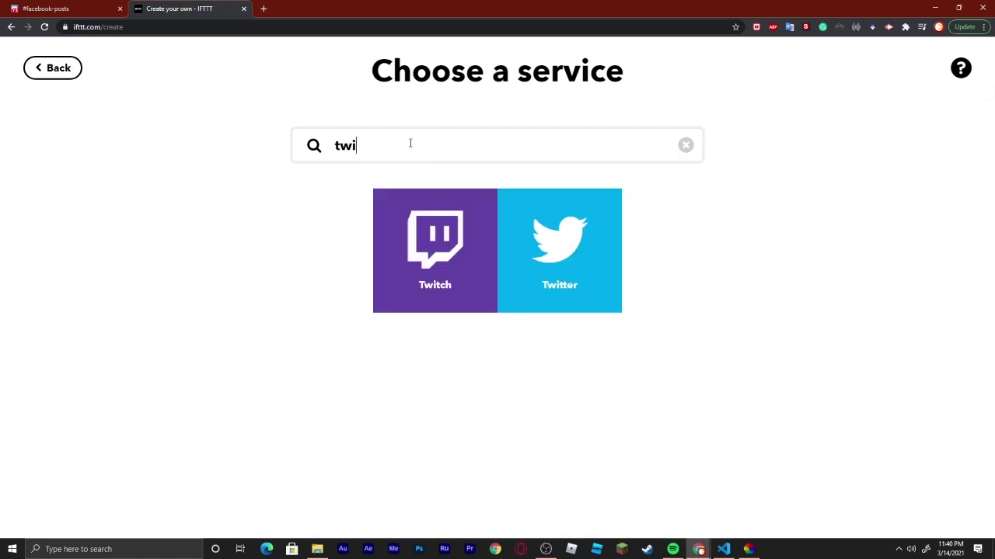
pyautogui.write('tt')
pyautogui.click(481, 247)
pyautogui.scroll(-1, 433, 325)
pyautogui.scroll(-2, 433, 324)
pyautogui.scroll(-1, 825, 260)
pyautogui.scroll(3, 659, 300)
pyautogui.scroll(-2, 644, 292)
pyautogui.scroll(2, 642, 283)
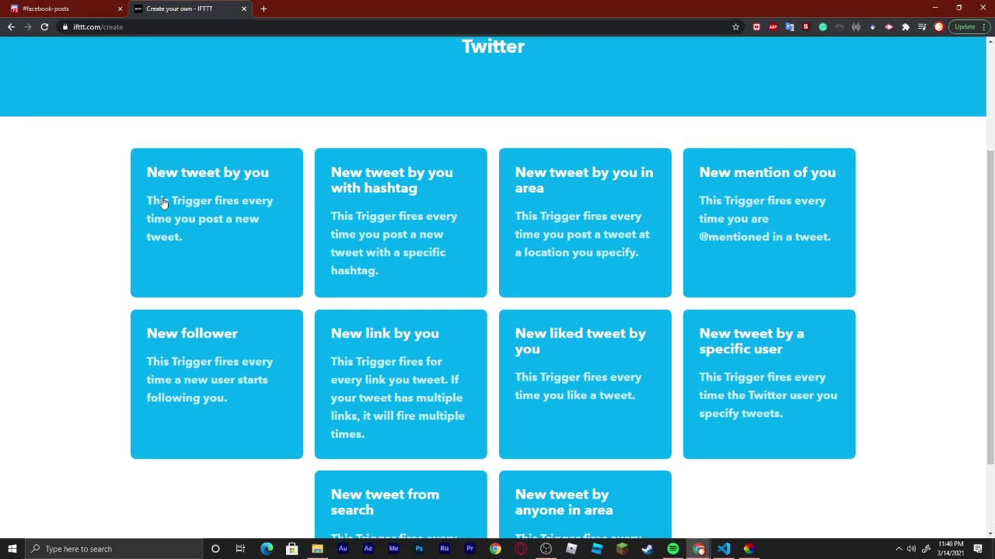
pyautogui.click(225, 198)
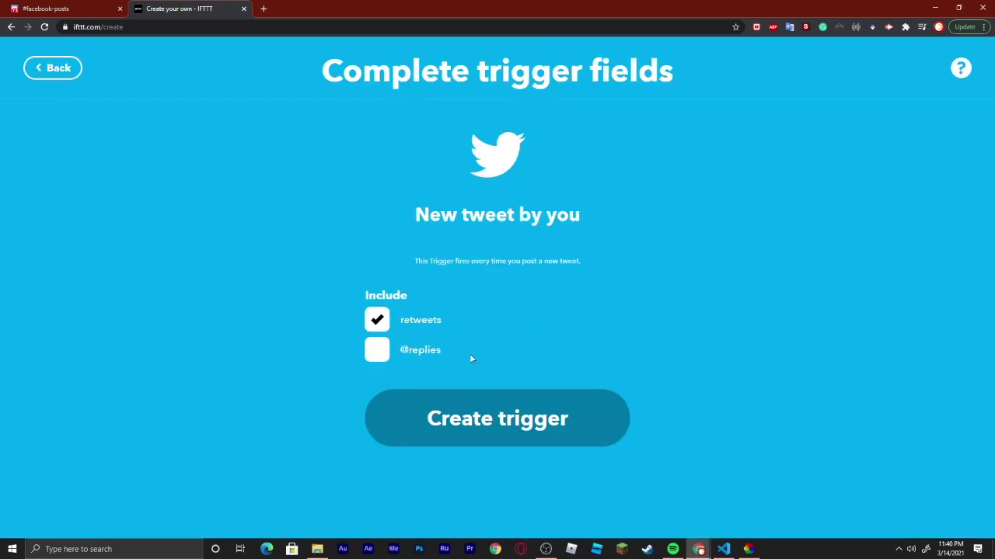
pyautogui.click(523, 432)
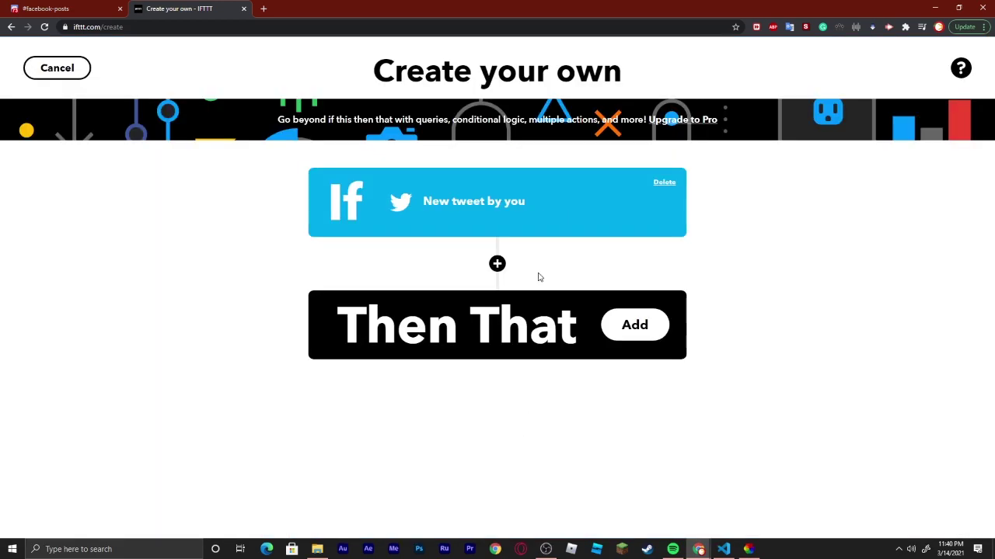
# Step: Choose the Webhooks service's "Make a web request" as the Then That action of the Twitter applet
pyautogui.click(636, 345)
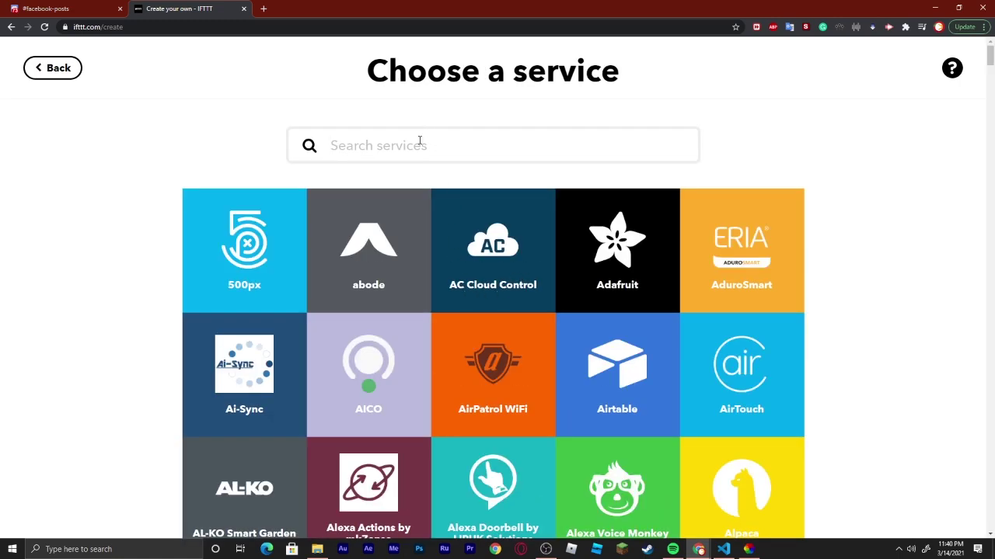
pyautogui.write('webhook')
pyautogui.click(476, 235)
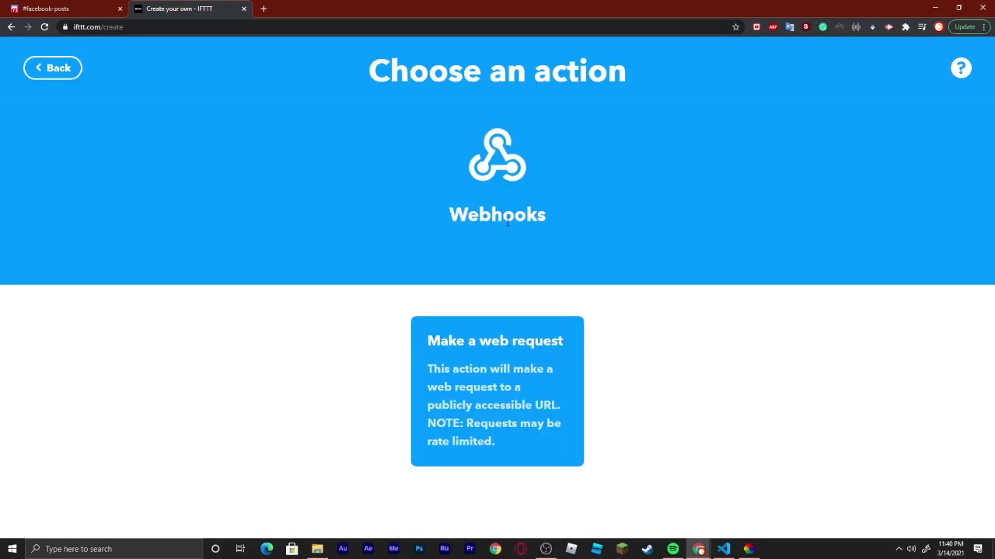
pyautogui.click(493, 346)
# Step: Copy the webhook URL for the tweets from Discord and paste it into the Twitter applet's web request URL in IFTTT
pyautogui.click(431, 314)
pyautogui.click(46, 9)
pyautogui.click(544, 260)
pyautogui.click(482, 362)
pyautogui.click(237, 9)
pyautogui.hotkey('ctrl', 'v')
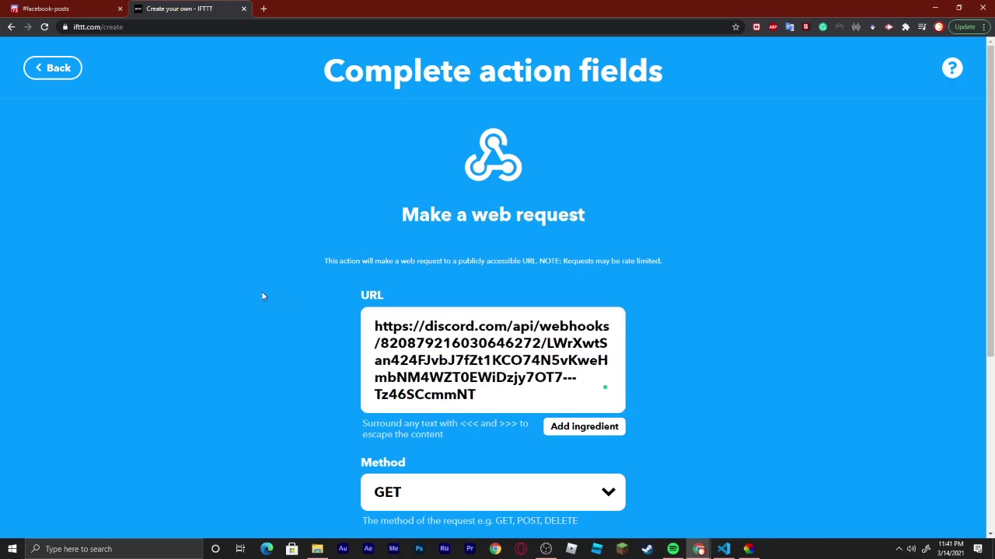
# Step: Set the Twitter applet's web request method to POST and its content type to application/json
pyautogui.scroll(-3, 478, 276)
pyautogui.click(450, 233)
pyautogui.click(420, 279)
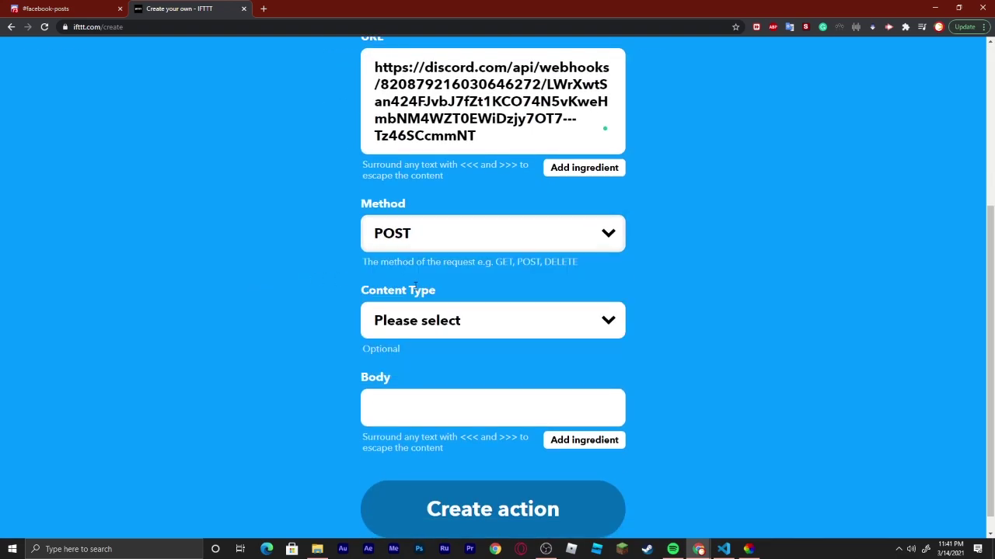
pyautogui.click(480, 321)
pyautogui.click(464, 363)
# Step: Create the web request action with an empty body and finish the Twitter applet
pyautogui.click(462, 411)
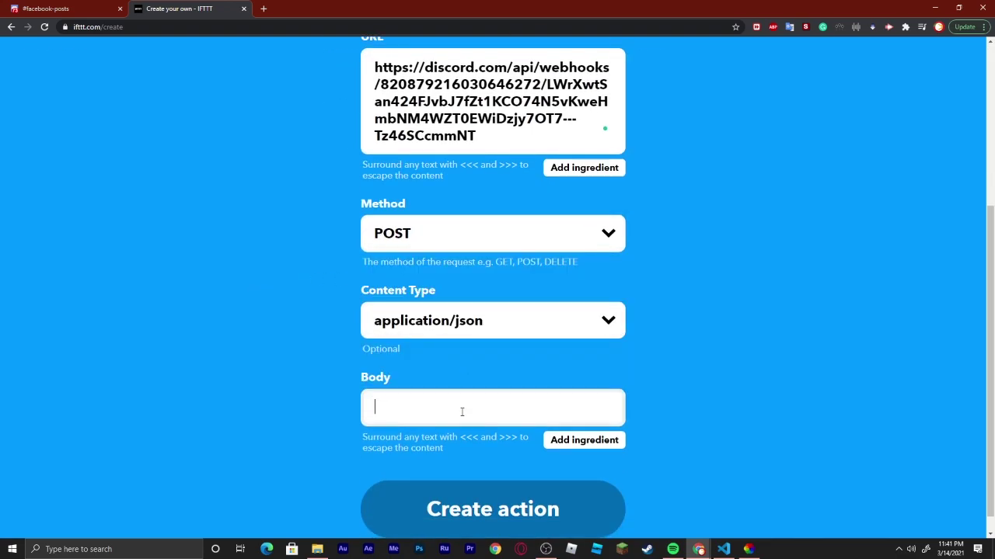
pyautogui.click(524, 509)
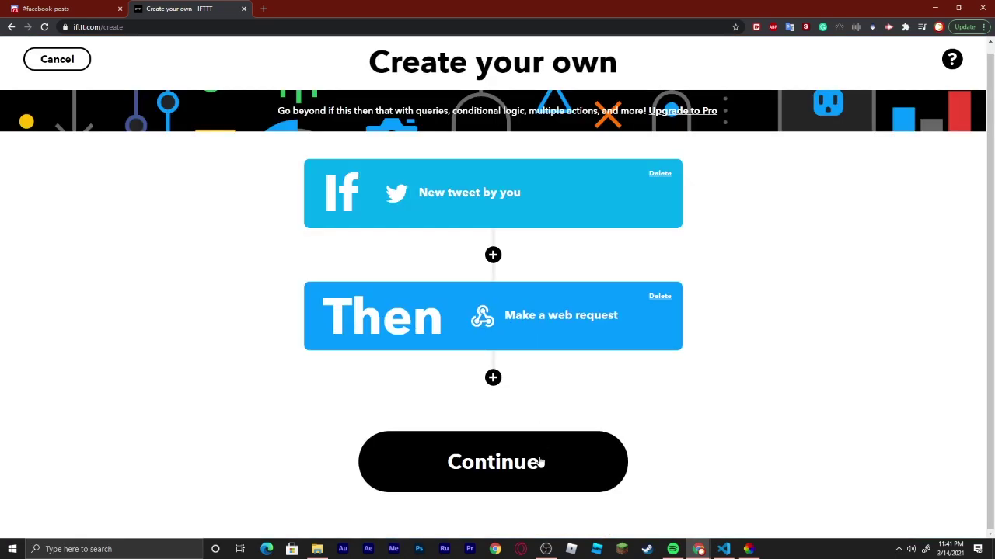
pyautogui.click(540, 462)
pyautogui.click(546, 485)
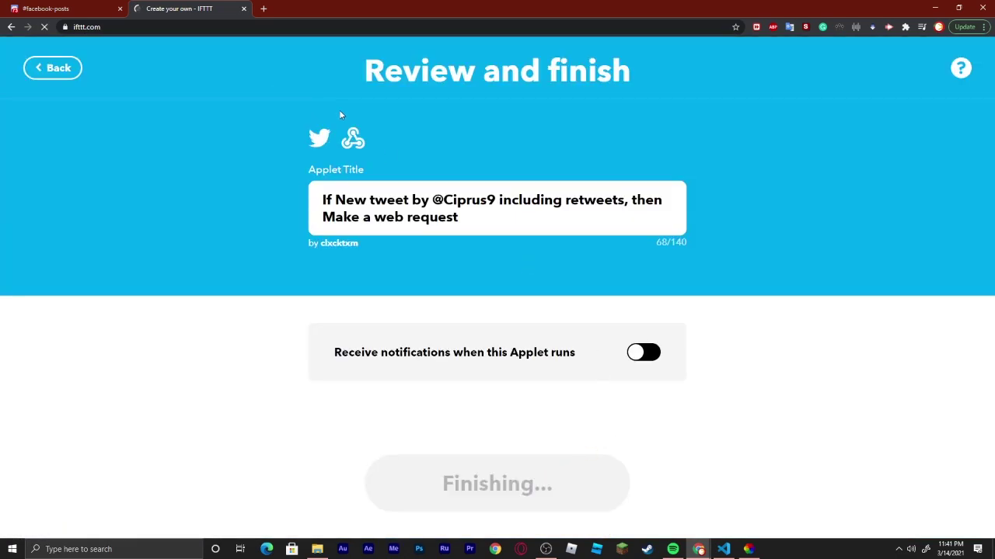
# Step: Archive the finished Twitter applet from its applet page
pyautogui.scroll(-4, 533, 341)
pyautogui.scroll(4, 517, 240)
pyautogui.scroll(-6, 575, 326)
pyautogui.scroll(3, 517, 256)
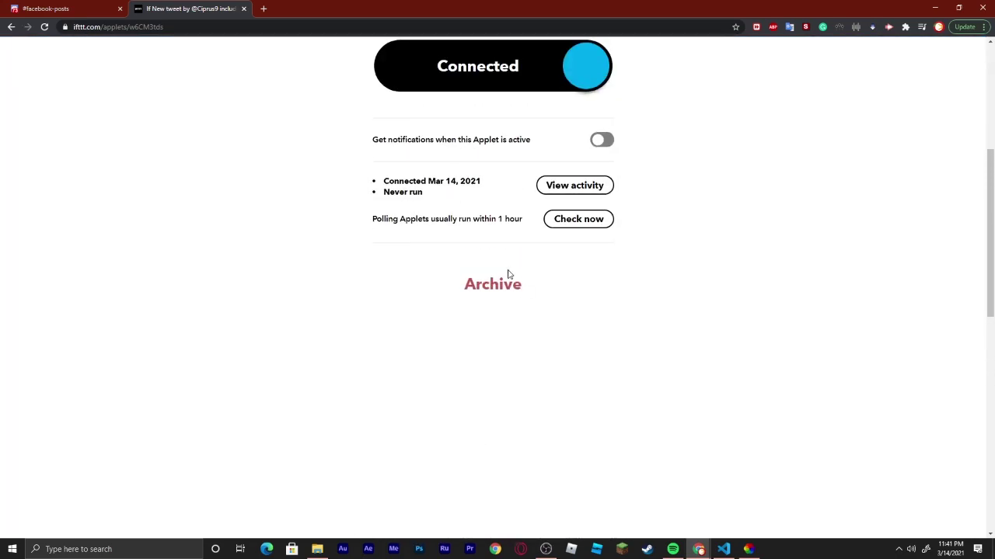
pyautogui.click(500, 284)
pyautogui.click(542, 86)
# Step: Choose YouTube's "New video by channel" as the If This trigger of a new applet
pyautogui.click(377, 193)
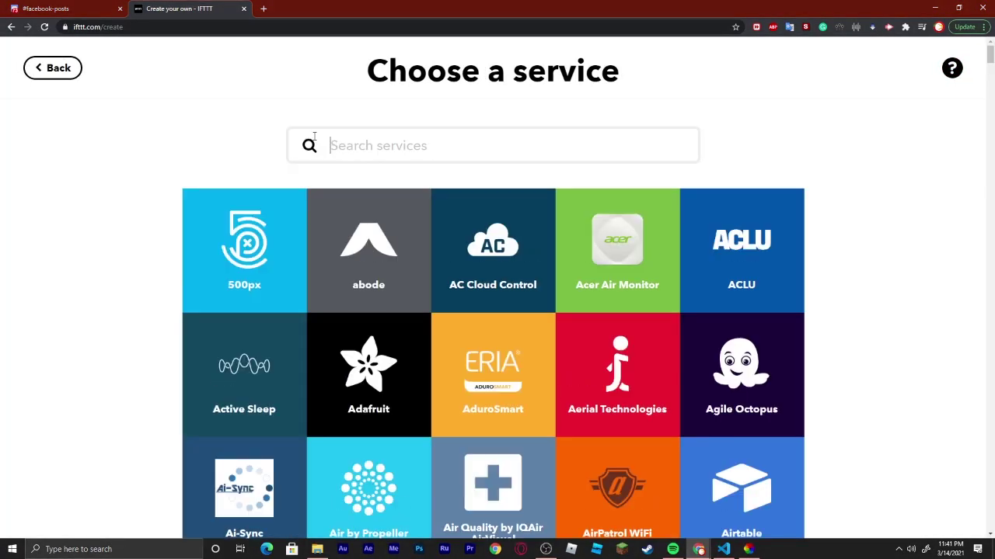
pyautogui.write('youu')
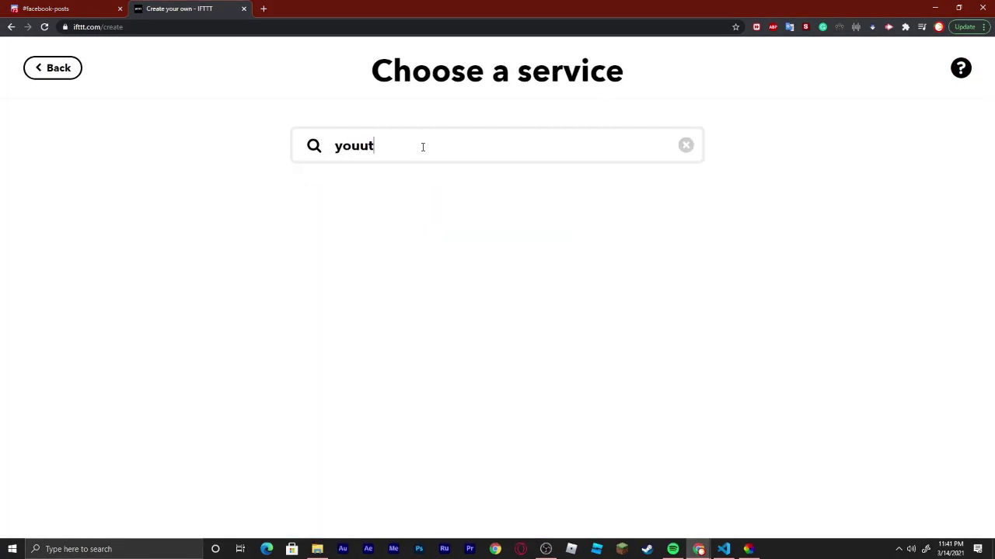
pyautogui.write('t')
pyautogui.press('BackSpace')
pyautogui.press('BackSpace')
pyautogui.click(454, 242)
pyautogui.scroll(-3, 490, 234)
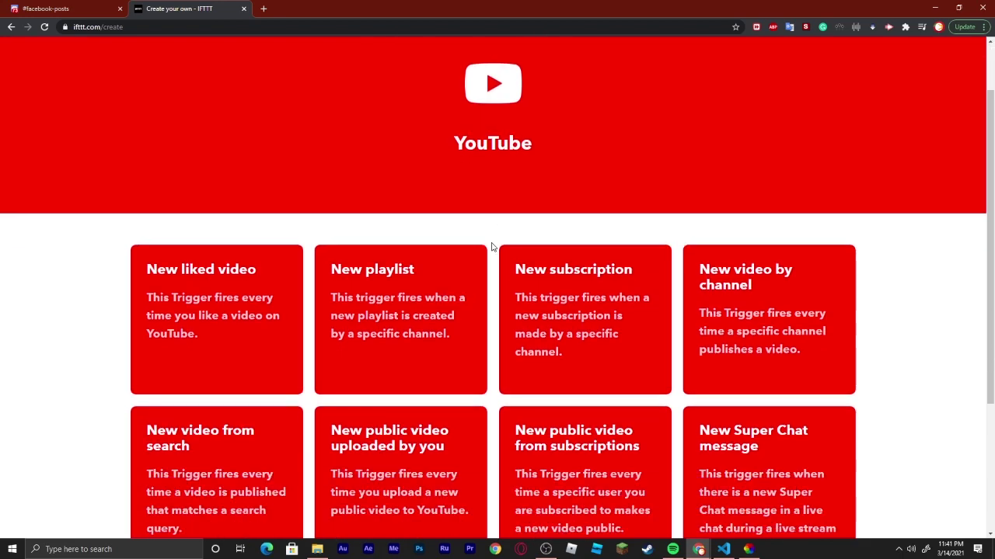
pyautogui.scroll(2, 486, 247)
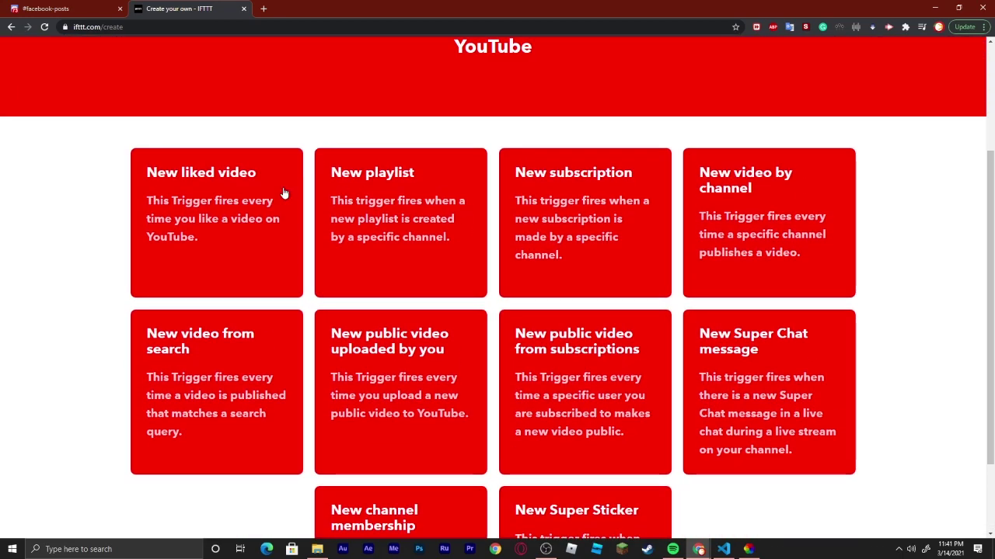
pyautogui.scroll(-1, 699, 195)
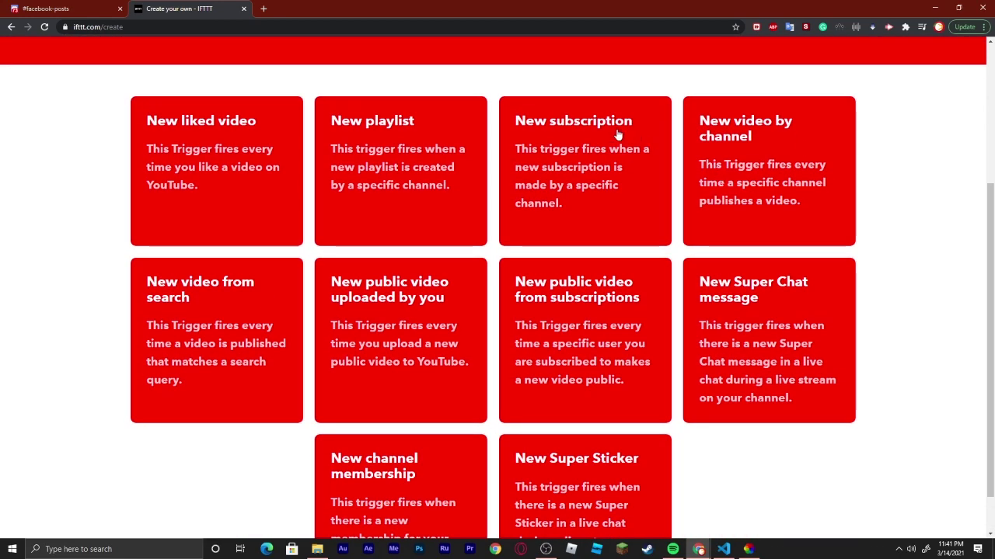
pyautogui.click(775, 155)
pyautogui.click(514, 429)
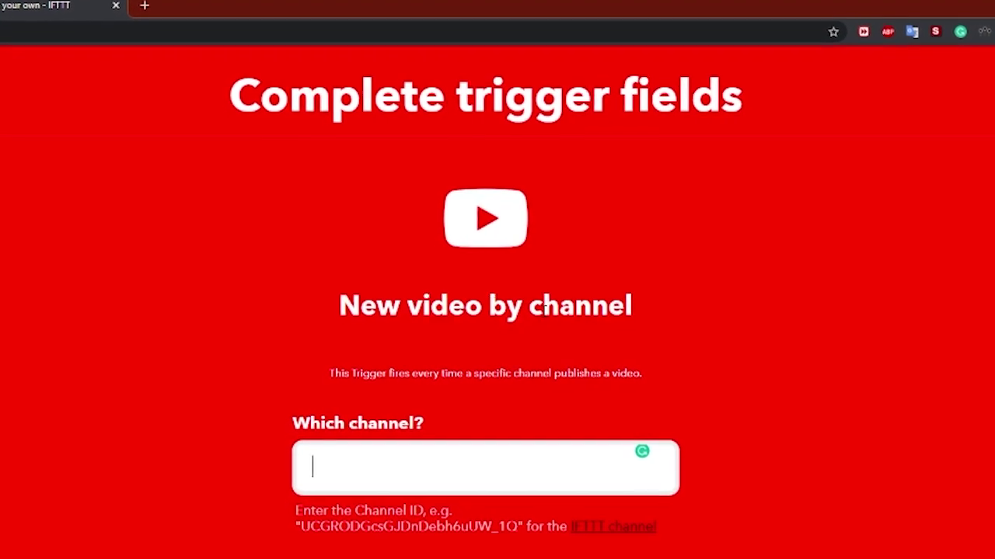
# Step: Open youtube.com in a new browser tab and go to your own channel page
pyautogui.click(143, 5)
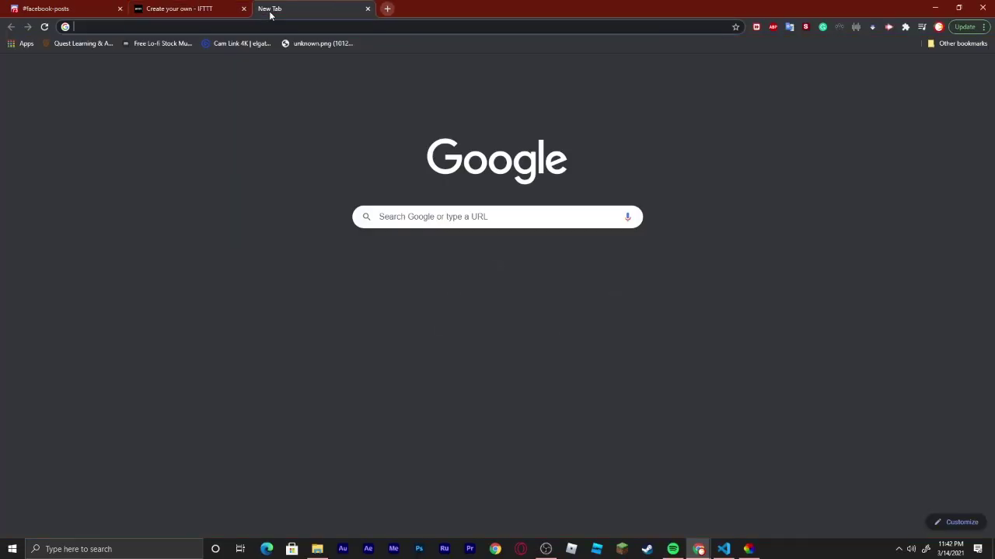
pyautogui.write('youtube.com')
pyautogui.press('Return')
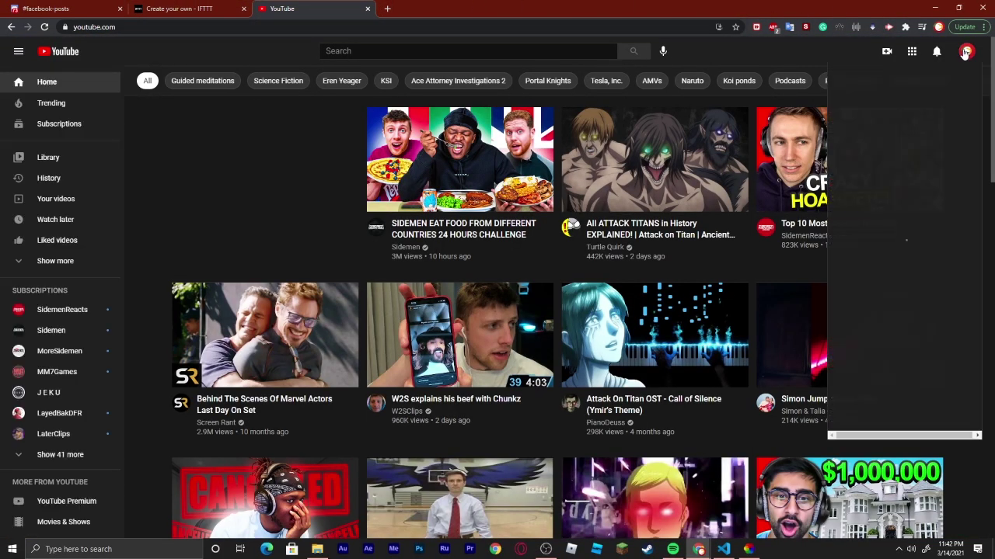
pyautogui.click(968, 52)
pyautogui.click(904, 114)
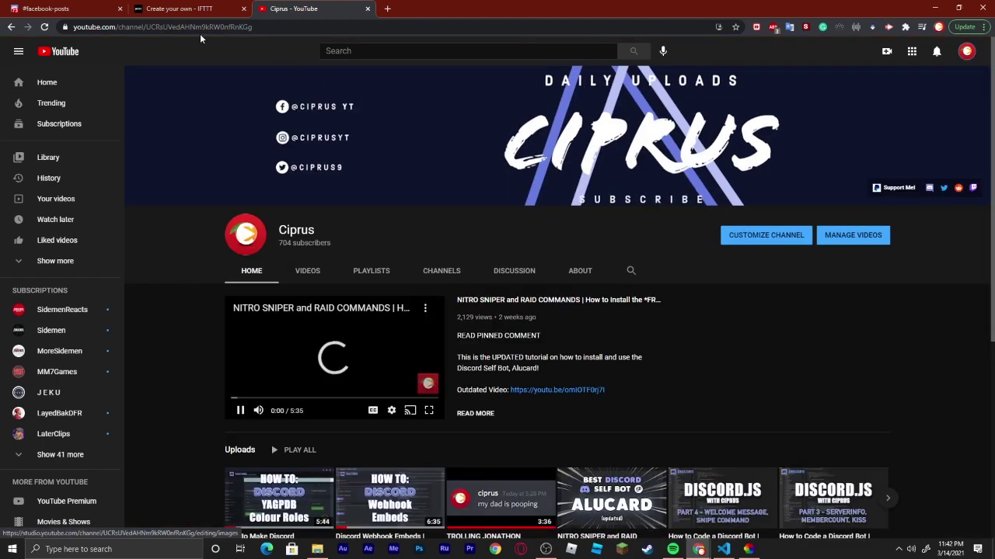
# Step: Copy only the channel ID from the YouTube channel page's address and return to the trigger fields in IFTTT
pyautogui.click(201, 28)
pyautogui.click(294, 342)
pyautogui.click(271, 28)
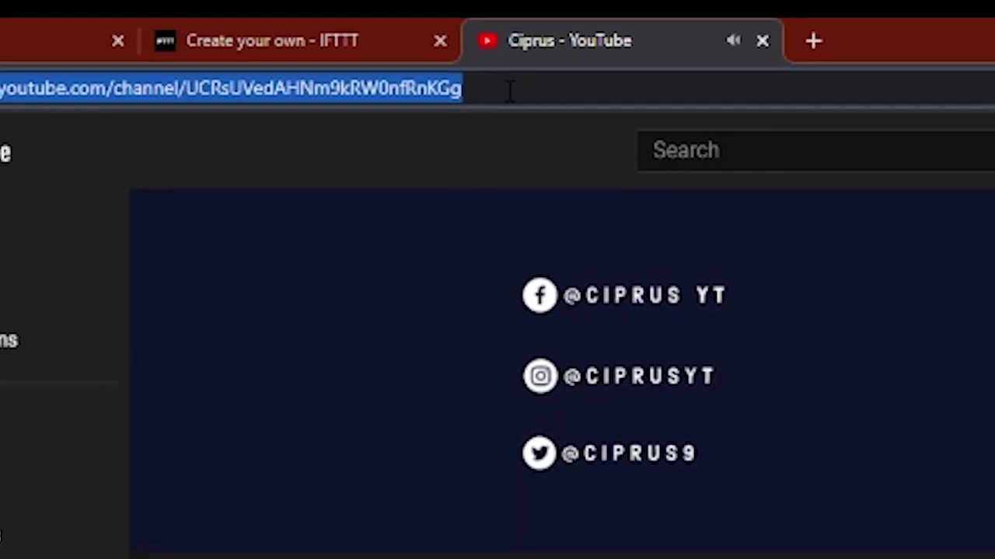
pyautogui.click(509, 92)
pyautogui.moveTo(466, 89); pyautogui.dragTo(186, 89)
pyautogui.hotkey('ctrl', 'c')
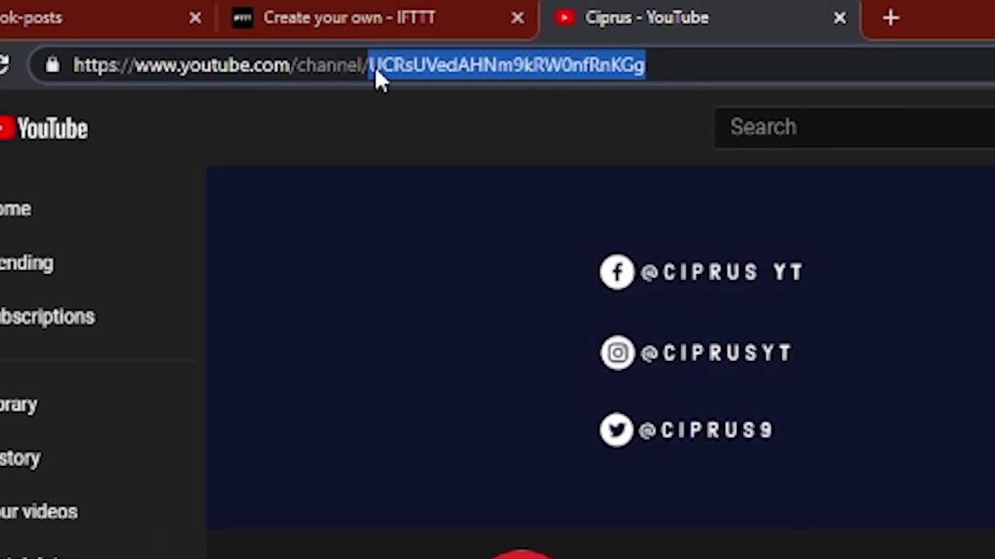
pyautogui.click(445, 123)
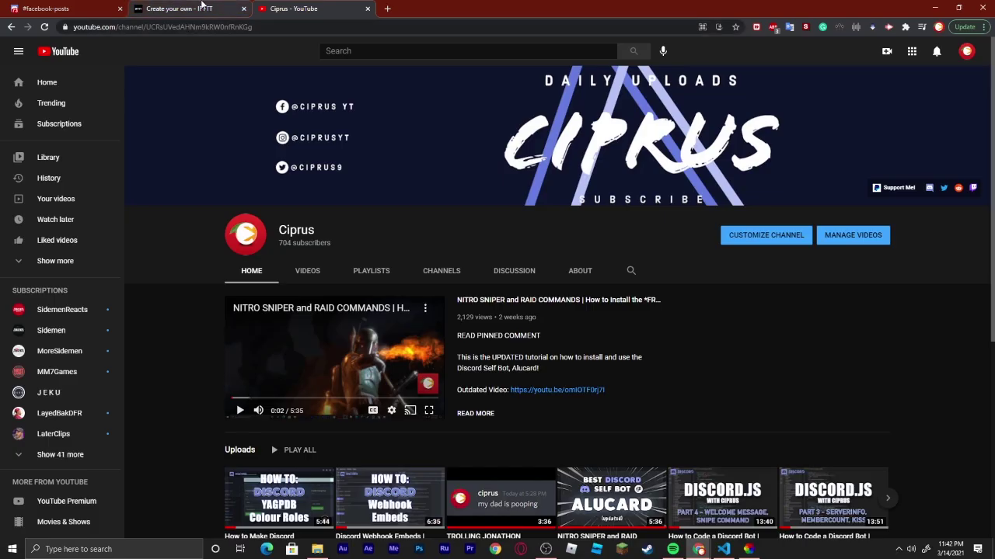
pyautogui.click(194, 8)
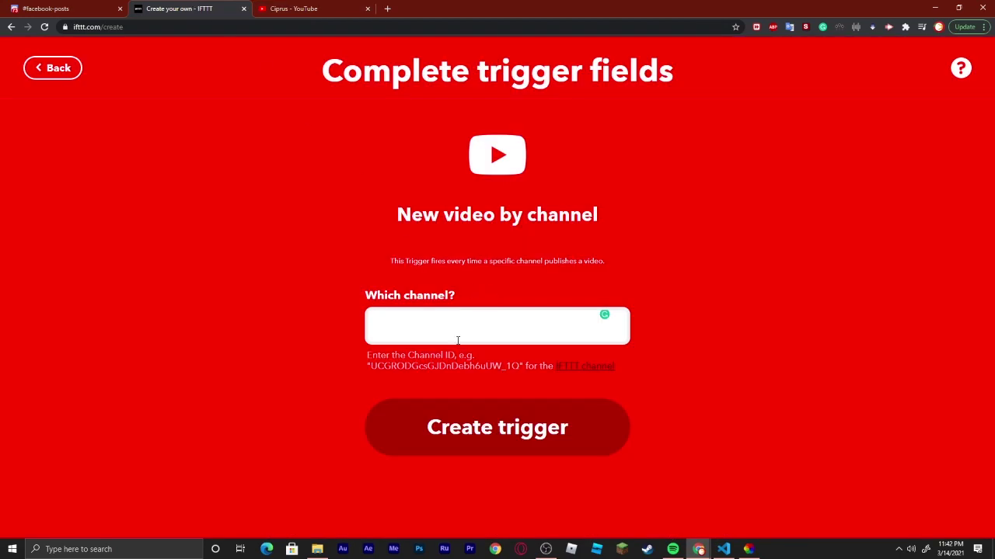
# Step: Create the YouTube trigger with the copied channel ID, and choose Webhooks' "Make a web request" as the Then That action
pyautogui.hotkey('ctrl', 'v')
pyautogui.click(531, 447)
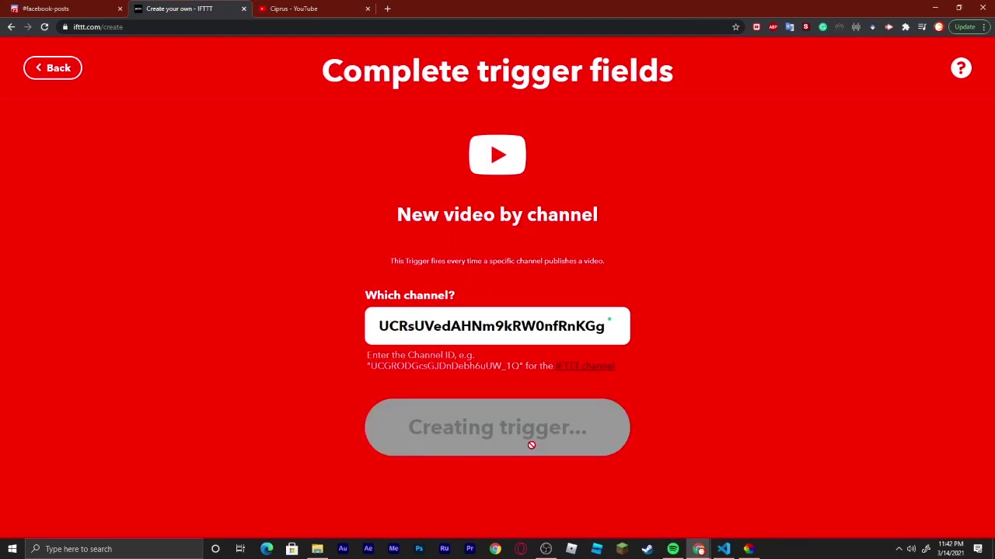
pyautogui.click(629, 336)
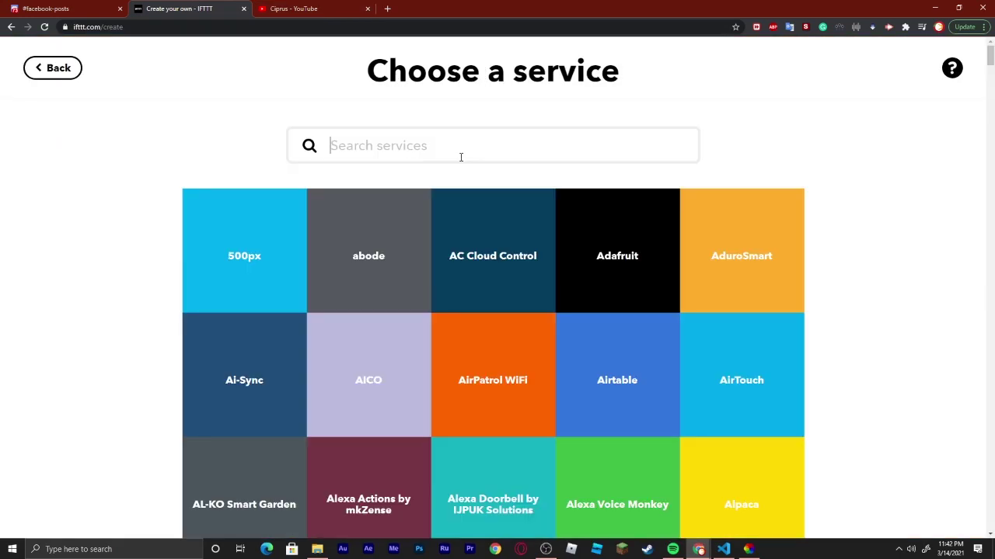
pyautogui.write('webhooks')
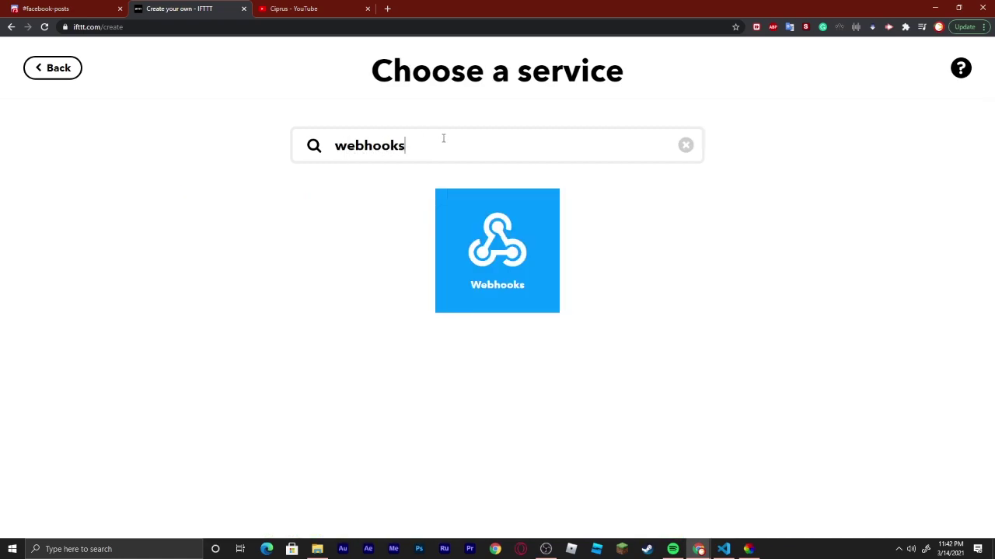
pyautogui.click(475, 206)
pyautogui.click(455, 386)
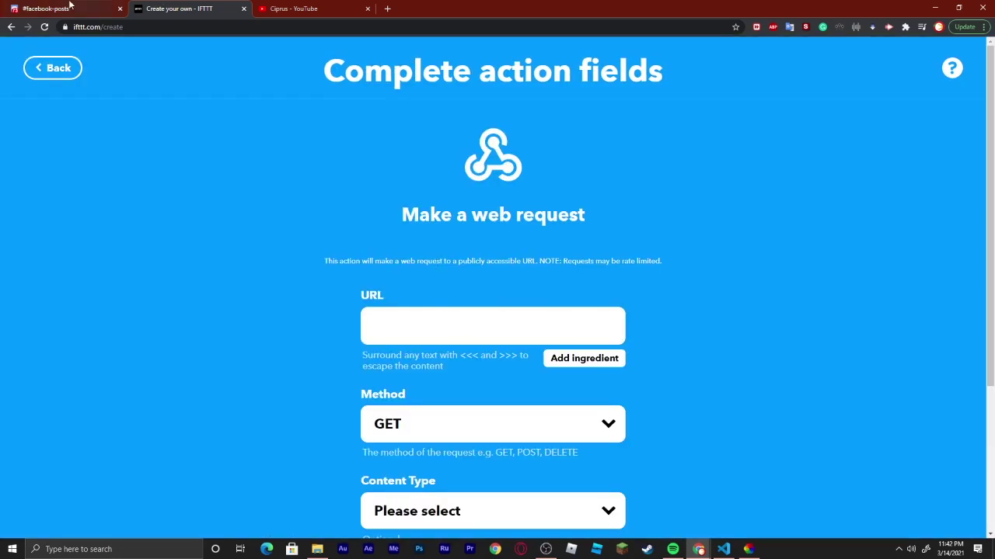
# Step: Switch to Discord's webhook settings, create a new webhook, name it youtube and save the change
pyautogui.click(84, 5)
pyautogui.scroll(5, 482, 144)
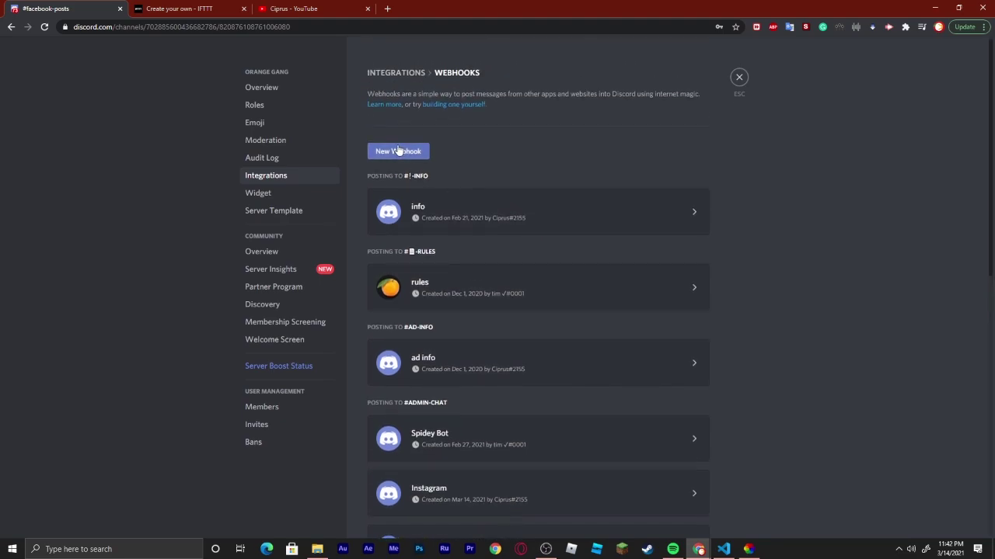
pyautogui.click(398, 151)
pyautogui.click(735, 40)
pyautogui.tripleClick(498, 121)
pyautogui.write('you')
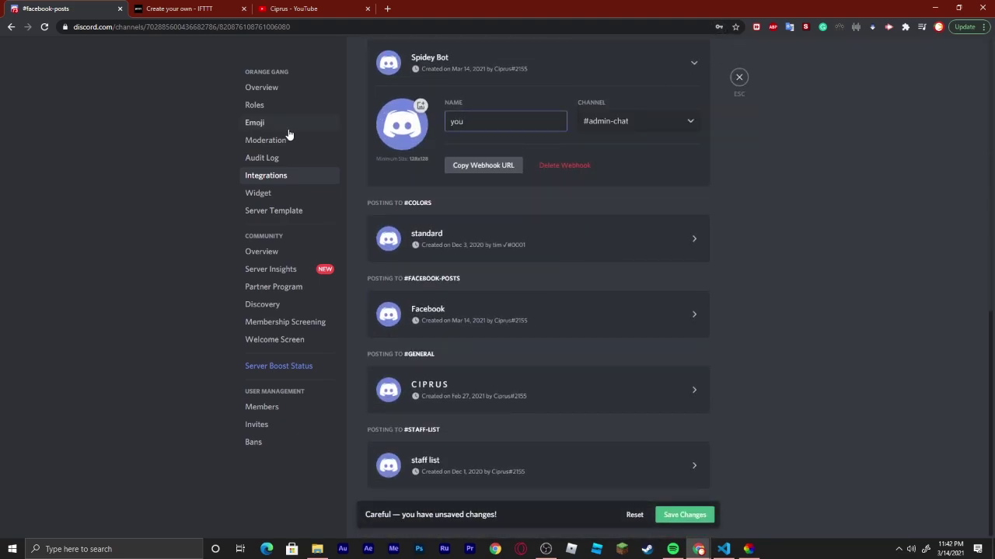
pyautogui.write('itbe')
pyautogui.click(691, 519)
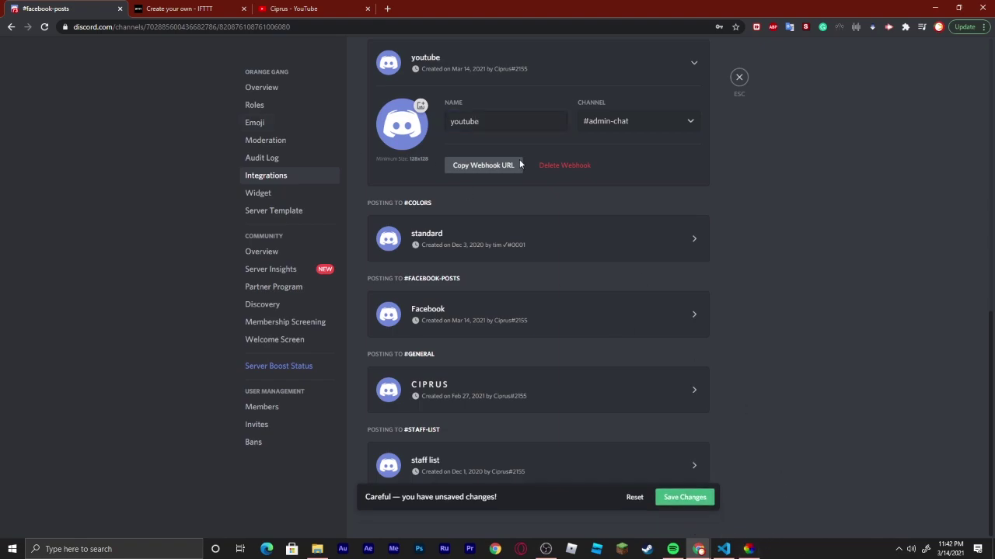
# Step: Copy the youtube webhook's URL from Discord and paste it into the URL field of the IFTTT web request
pyautogui.click(480, 165)
pyautogui.click(180, 8)
pyautogui.click(375, 331)
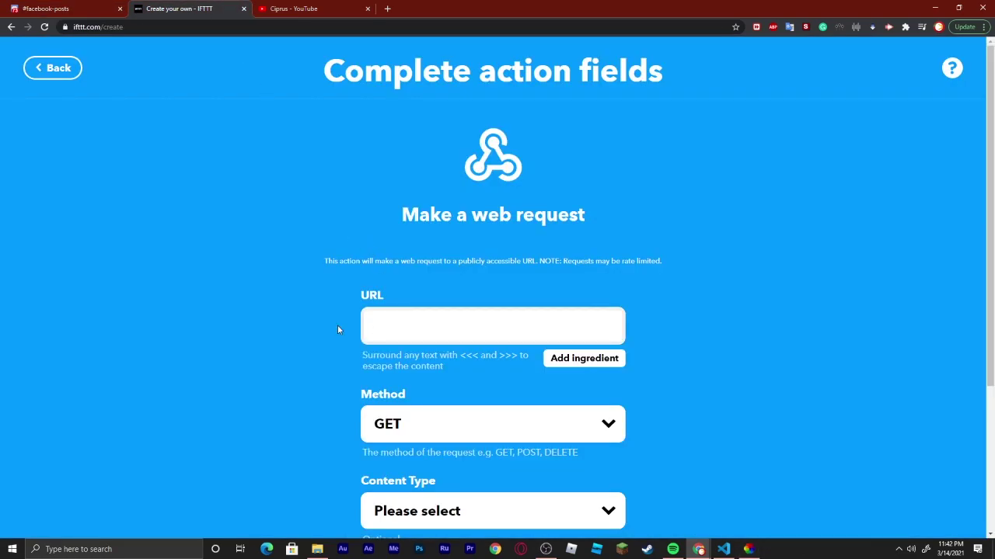
pyautogui.hotkey('ctrl', 'v')
# Step: Set the web request's method to POST, choose its content type and create the action
pyautogui.scroll(-3, 247, 285)
pyautogui.click(446, 262)
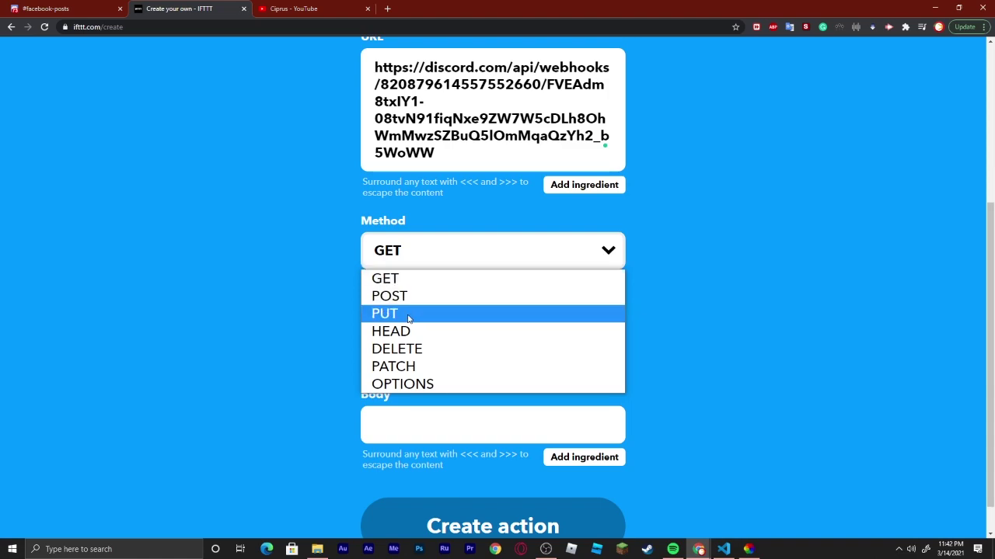
pyautogui.click(408, 296)
pyautogui.click(465, 340)
pyautogui.click(447, 381)
pyautogui.click(451, 425)
pyautogui.scroll(-1, 470, 459)
pyautogui.click(514, 487)
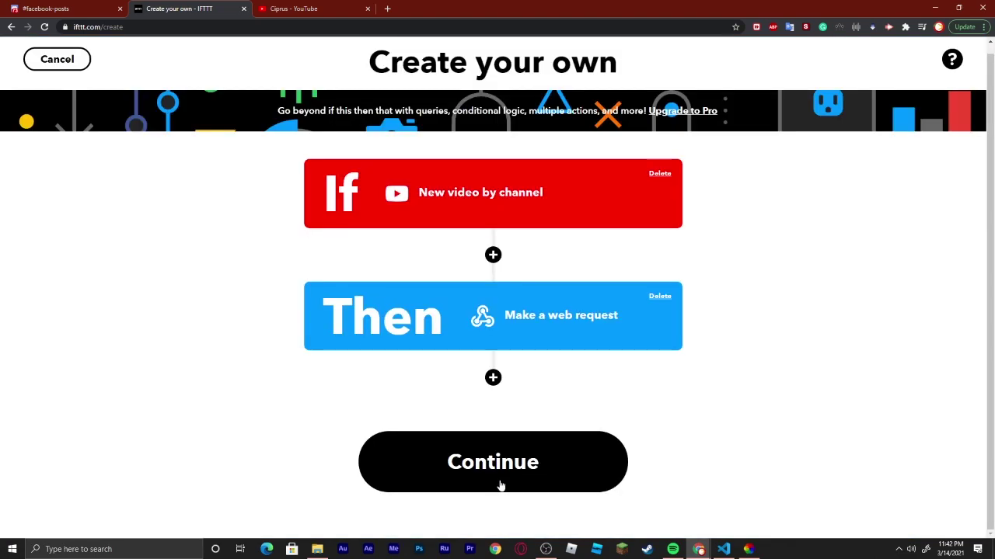
# Step: Continue past the If/Then summary and finish the YouTube-to-webhook applet so that its applet page opens
pyautogui.click(513, 462)
pyautogui.click(539, 497)
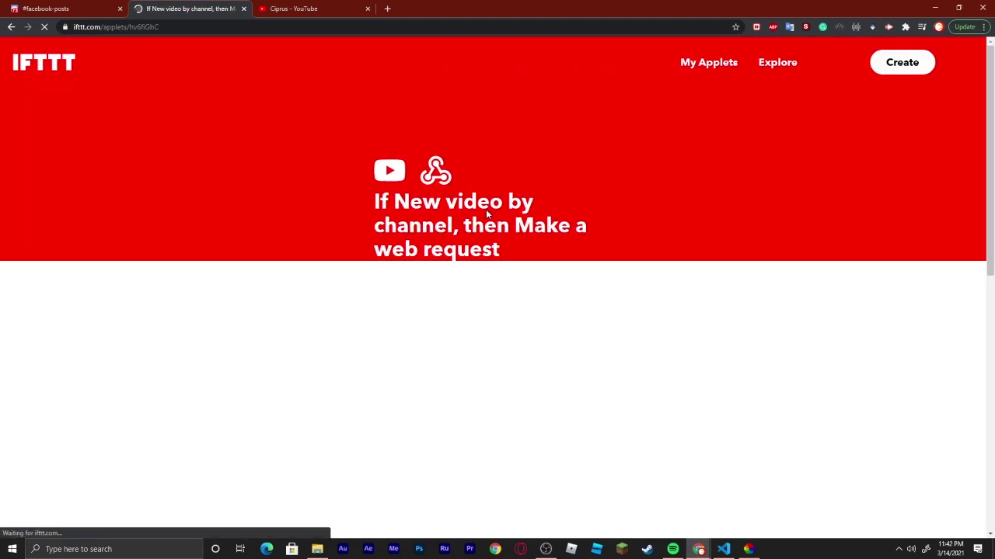
pyautogui.scroll(-2, 477, 224)
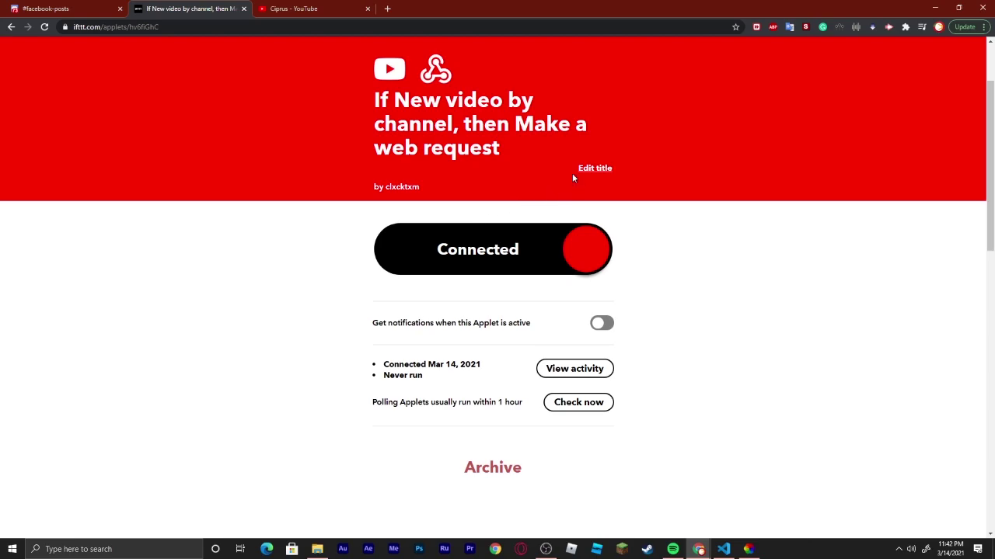